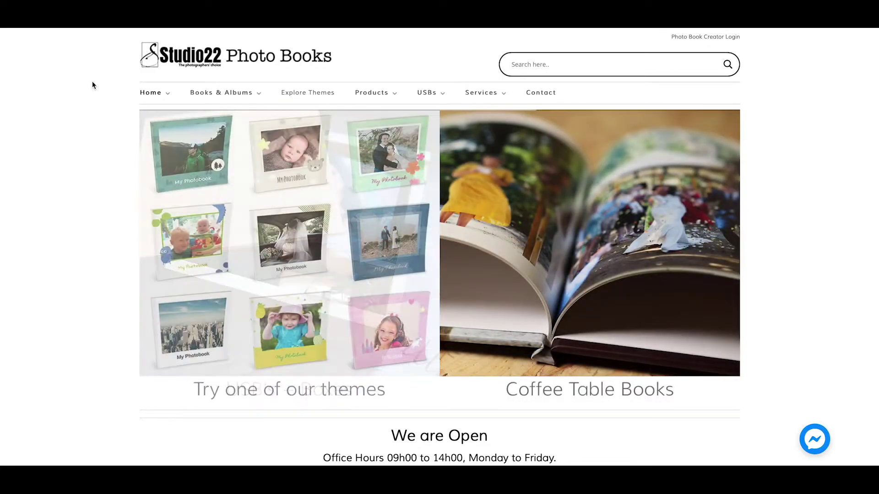
Open the Espresso Landscape coffee table book page and review its cover prices from R435
mouse_move(206, 93)
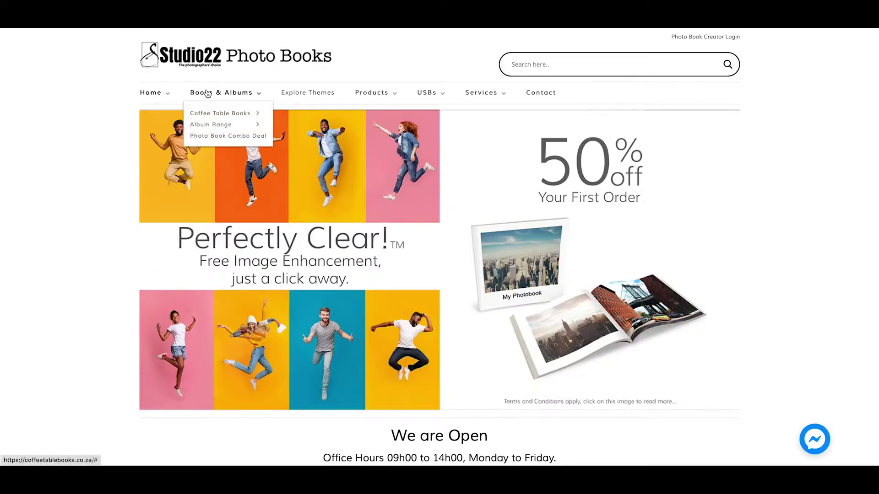
mouse_move(213, 114)
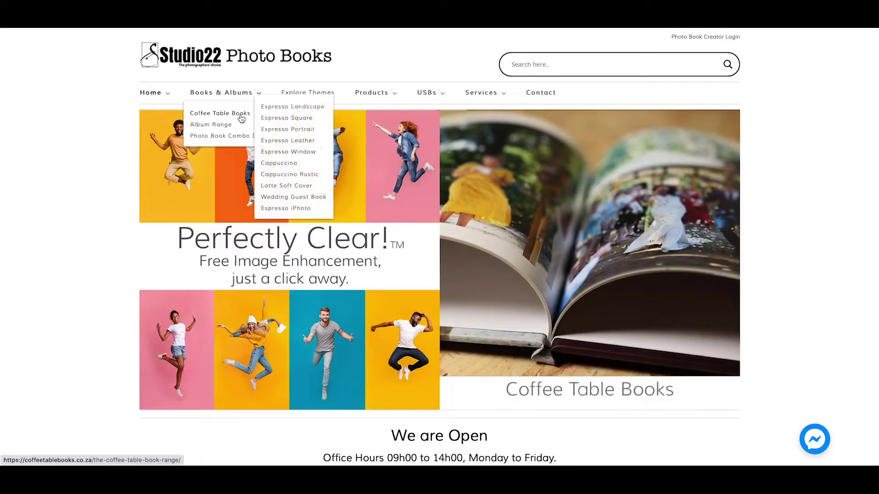
click(275, 113)
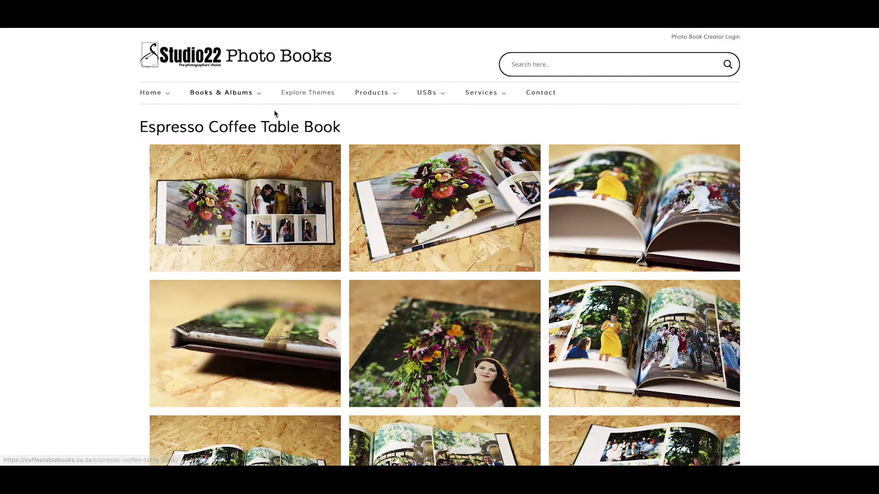
scroll(365, 267, down, 10)
scroll(365, 267, down, 10)
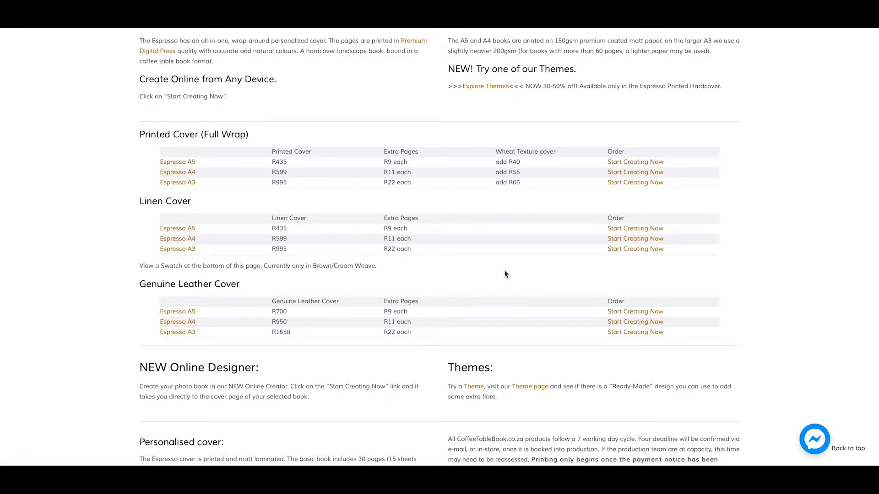
scroll(505, 273, down, 1)
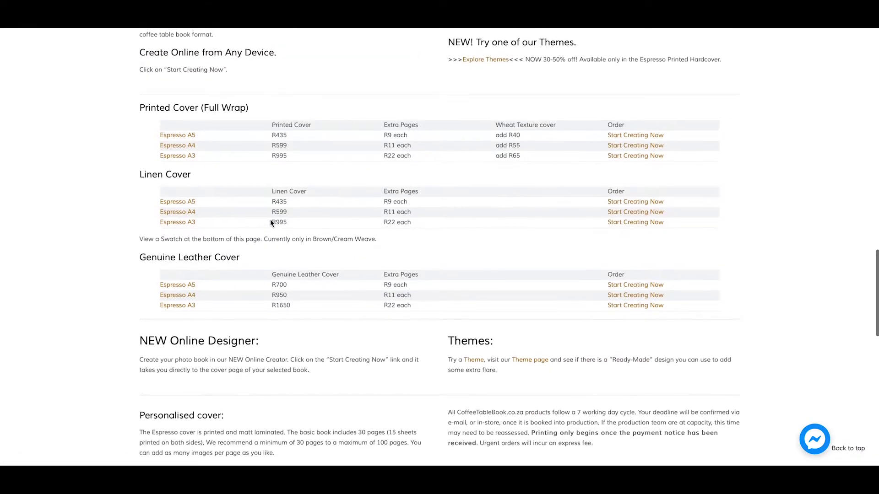
scroll(270, 223, up, 5)
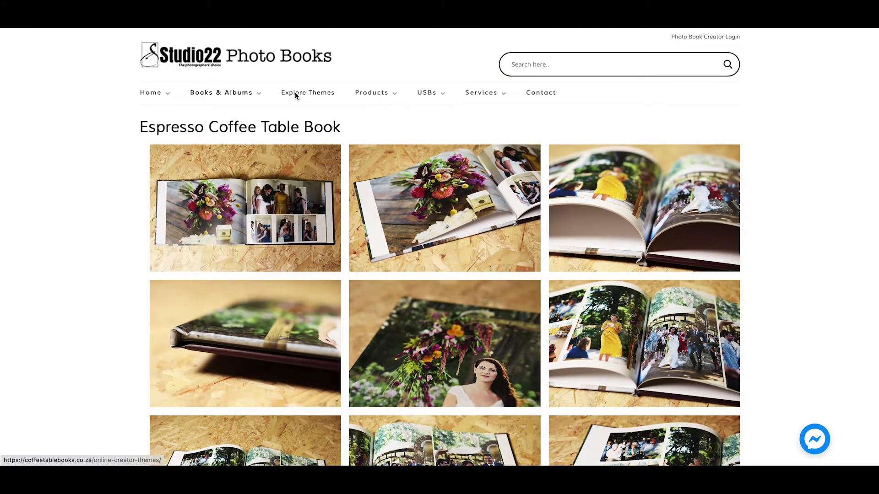
Go to the ready-made themes page and scroll down to the Geometric Bright theme
click(295, 94)
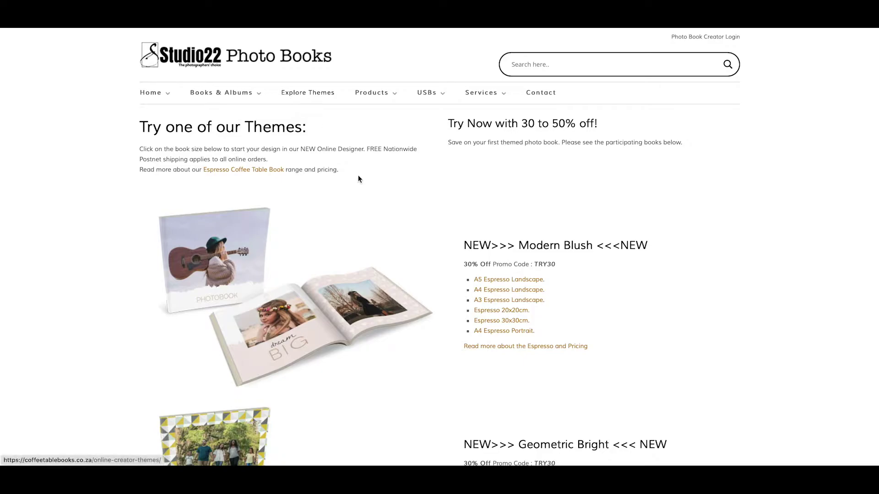
scroll(418, 327, down, 4)
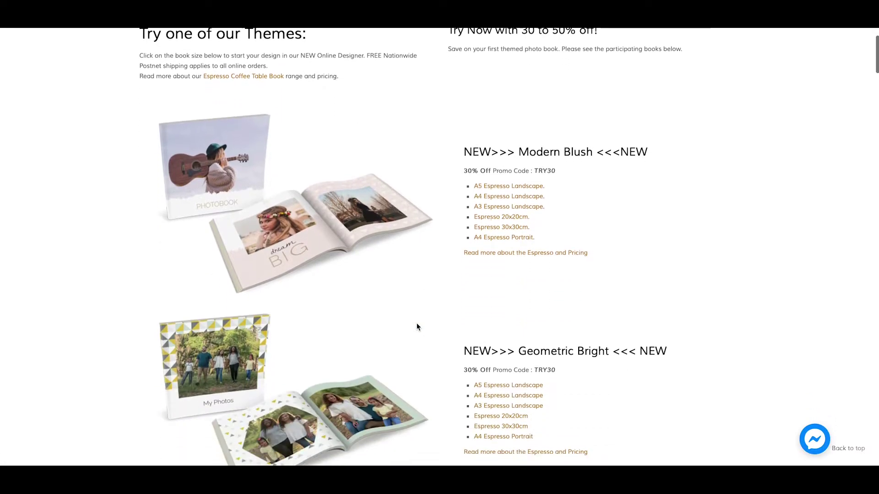
scroll(417, 326, down, 2)
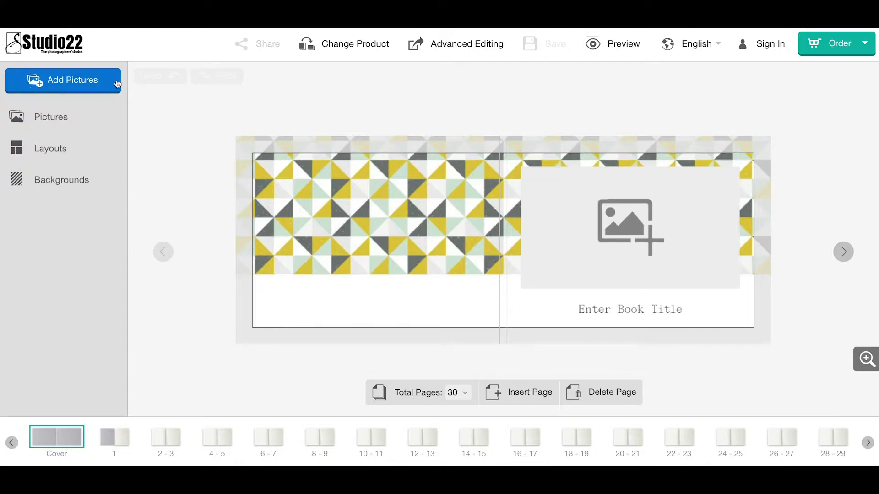
Import all 137 photos from an existing saved project into the book's picture library
click(75, 82)
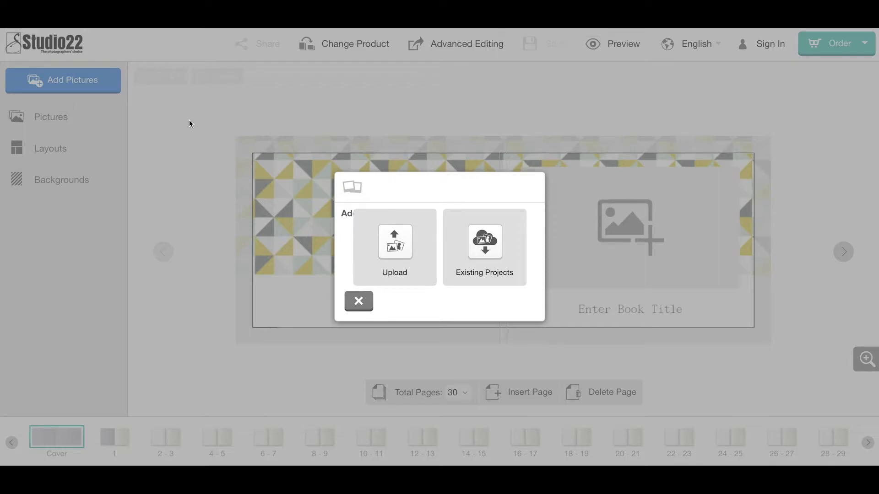
click(489, 253)
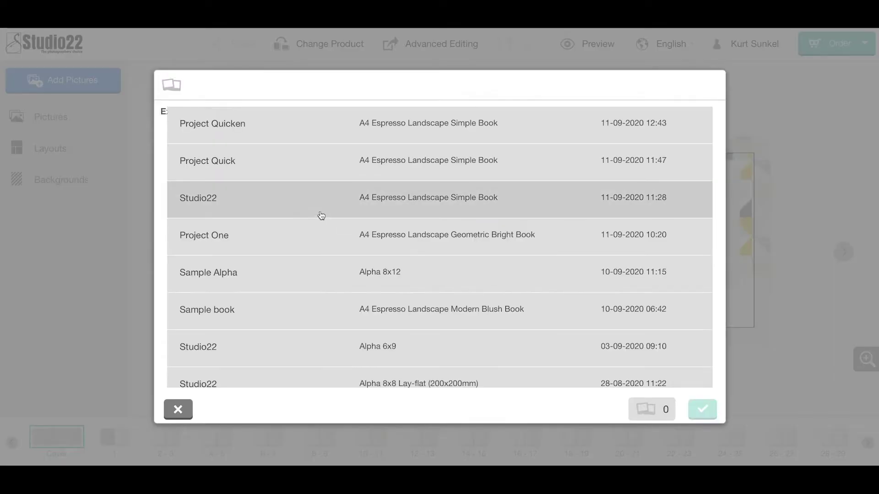
click(319, 212)
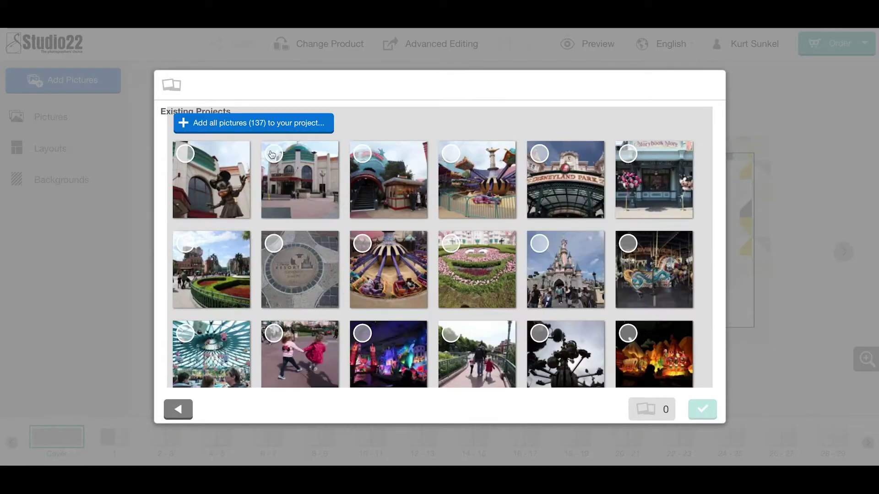
click(253, 122)
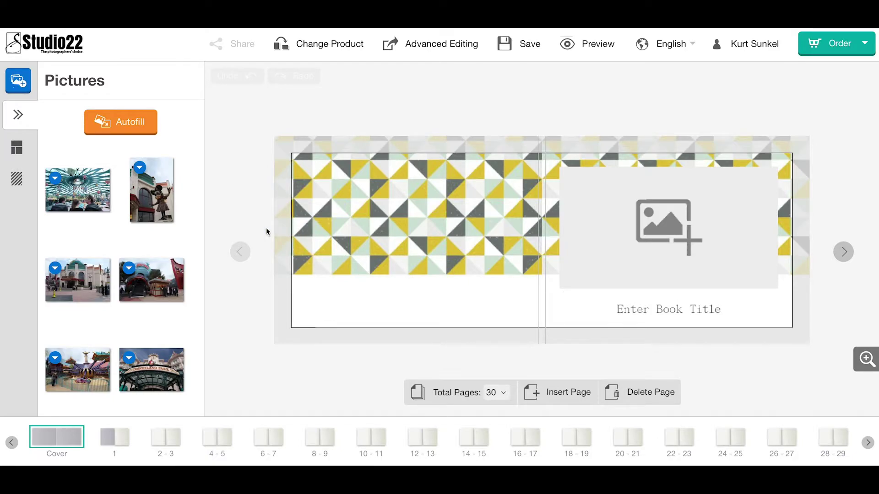
scroll(138, 247, down, 10)
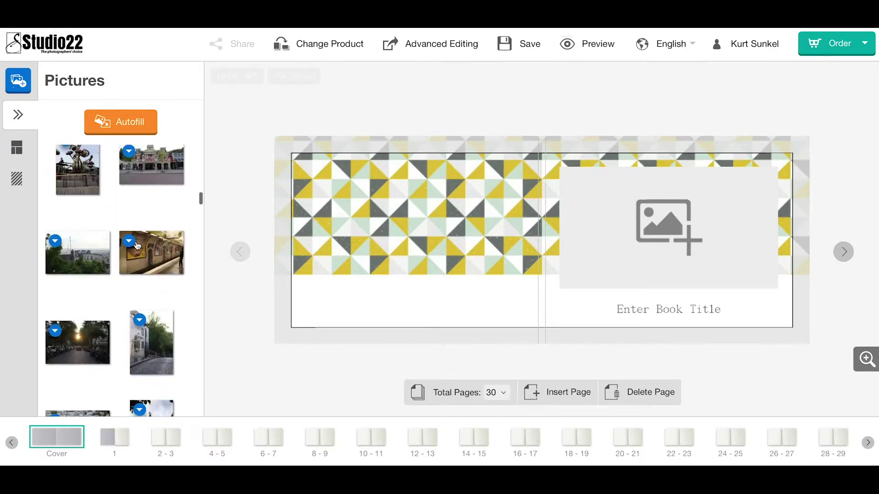
scroll(137, 246, down, 5)
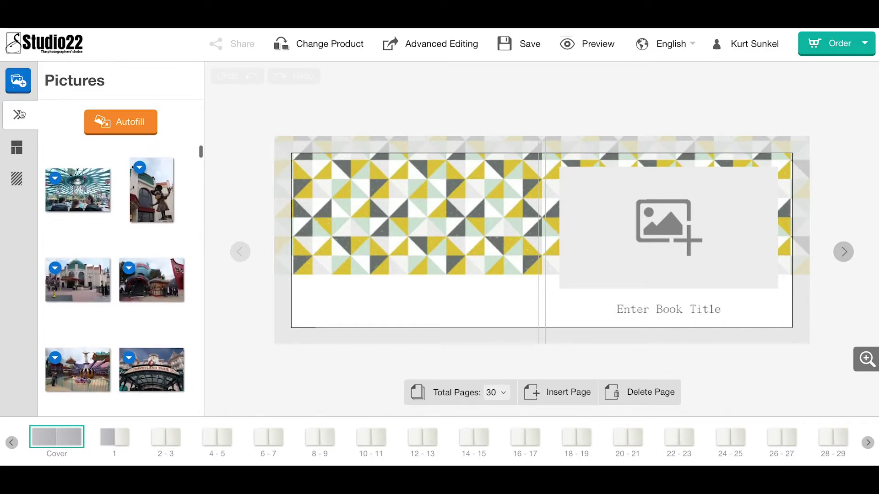
Apply the solid yellow one-picture layout to the cover, then restore the geometric pattern layout
click(17, 149)
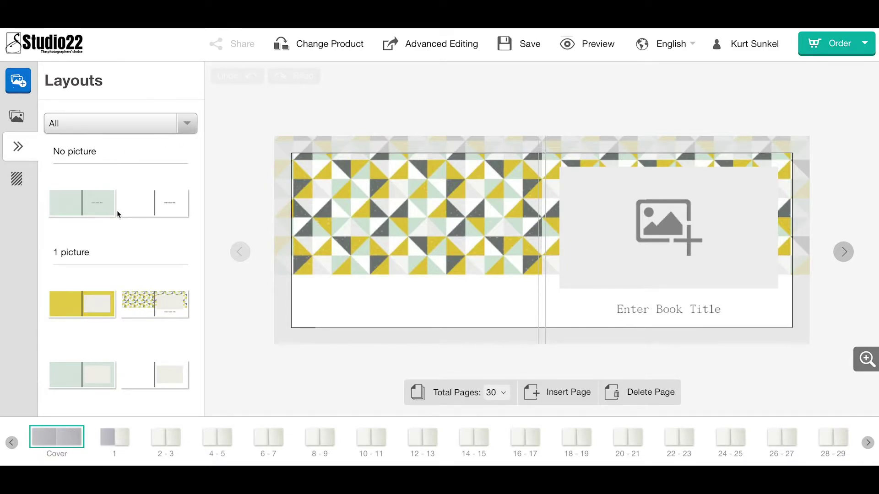
scroll(117, 210, down, 2)
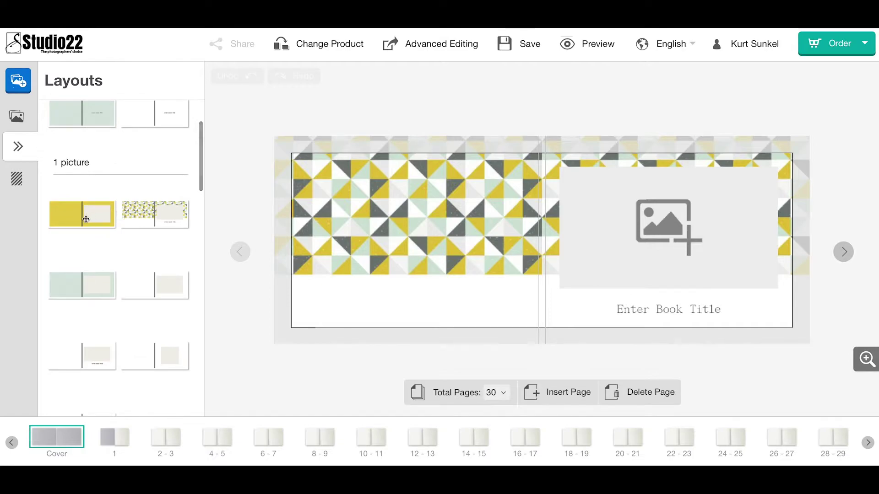
click(86, 219)
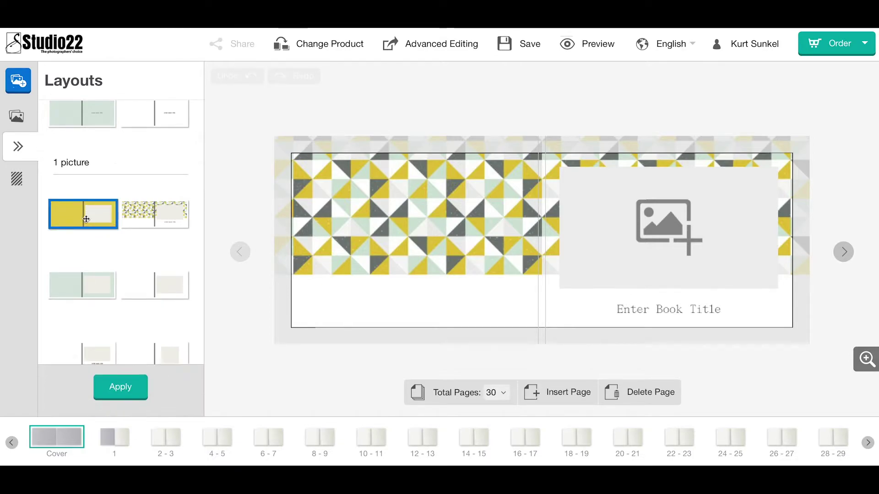
click(124, 389)
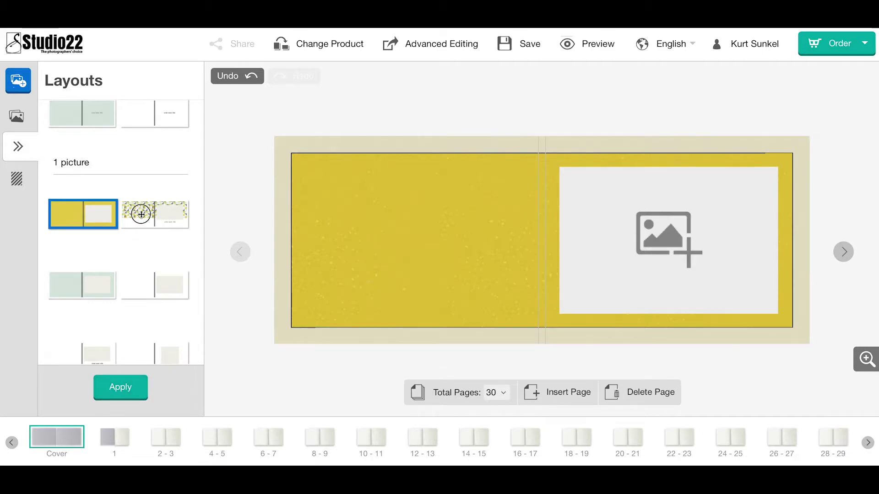
drag(140, 214, 441, 233)
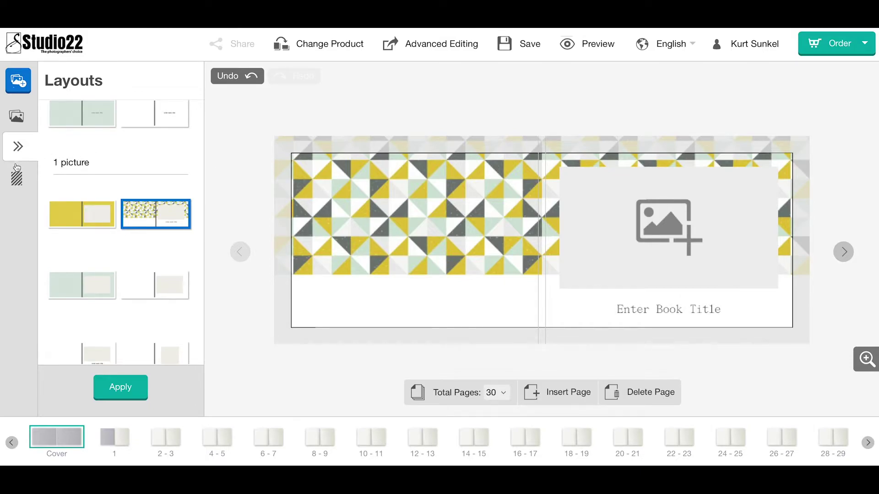
Give the cover a dark marble background
click(16, 179)
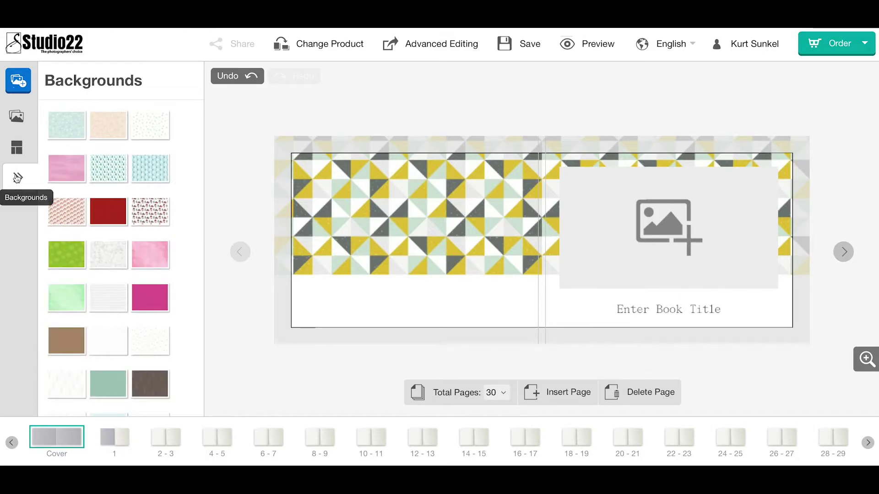
scroll(153, 300, down, 10)
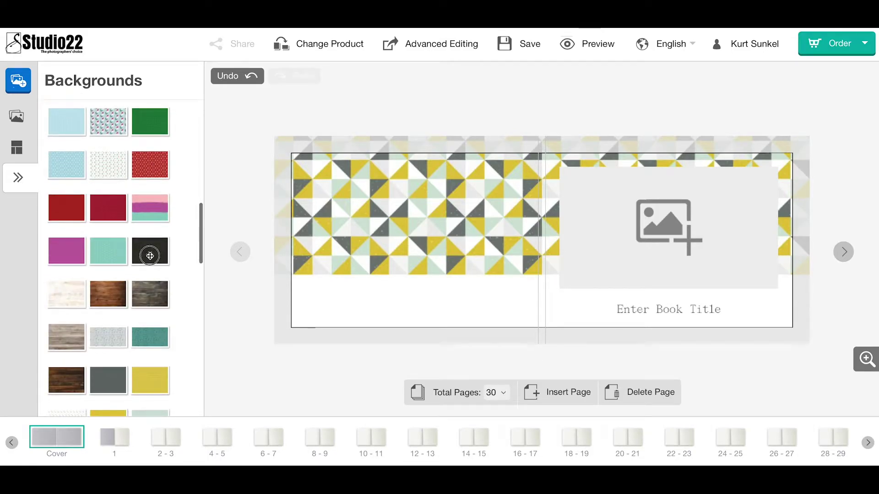
drag(149, 253, 336, 317)
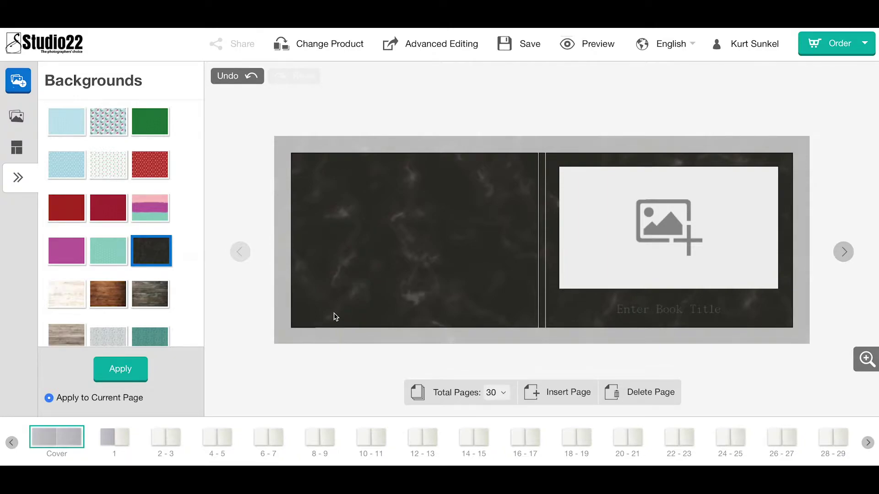
Reapply the geometric-pattern one-picture layout to the cover
scroll(141, 275, down, 5)
click(14, 151)
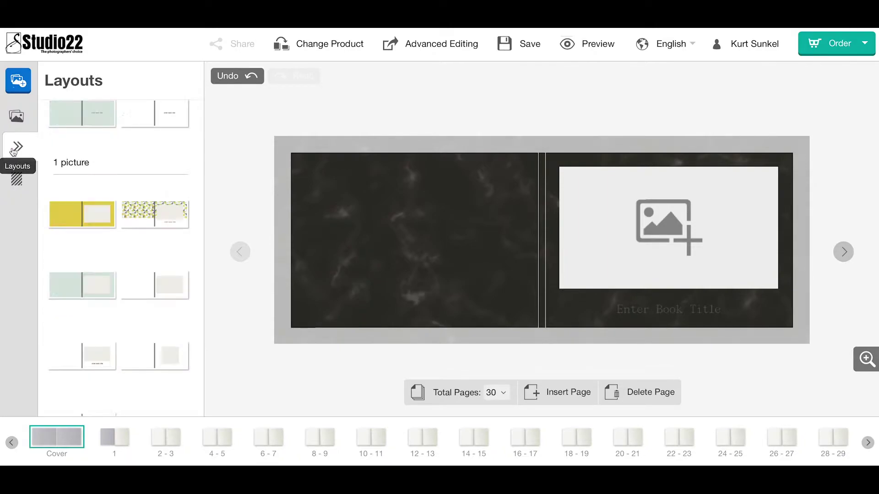
drag(139, 221, 493, 267)
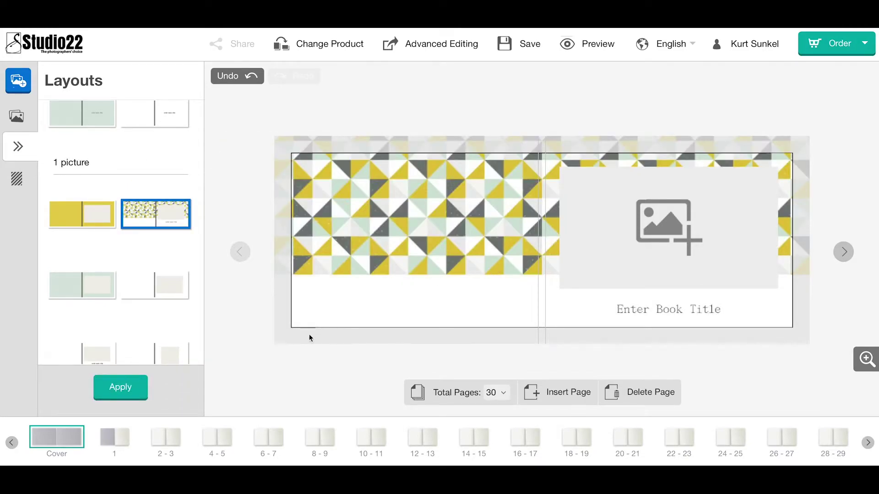
Page through the book from page 1 and spread 2-3 to spread 8-9
click(122, 437)
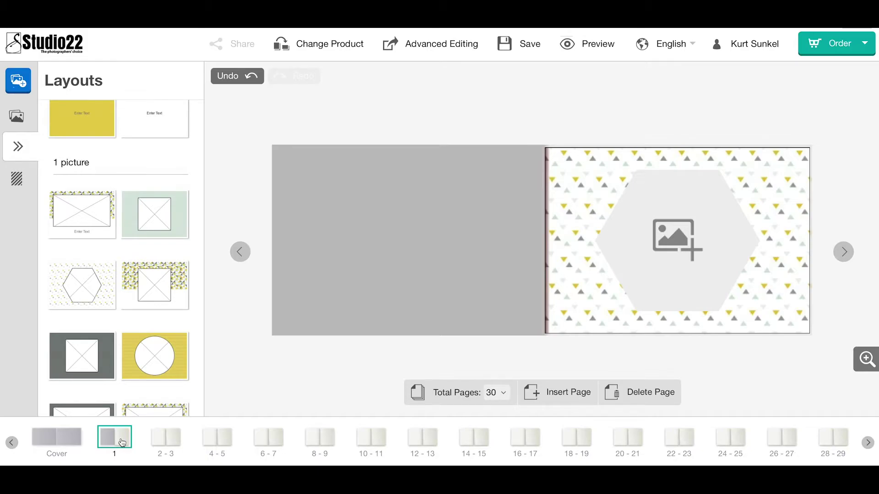
click(160, 442)
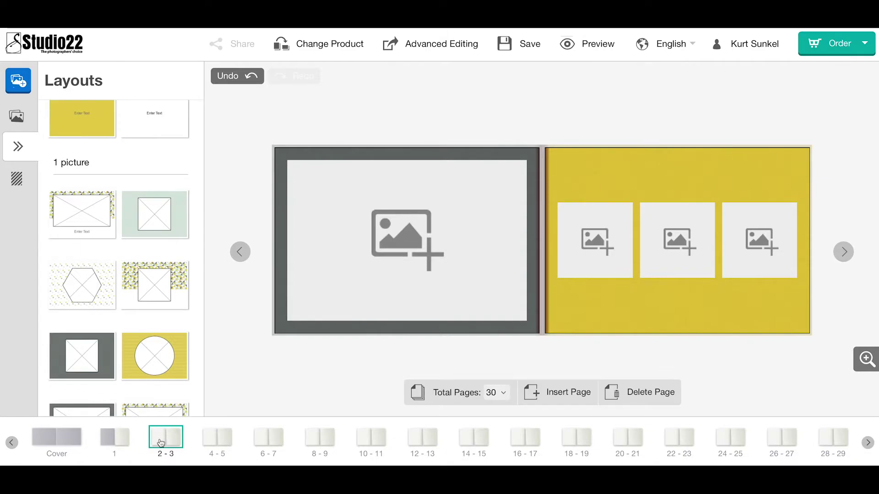
click(843, 252)
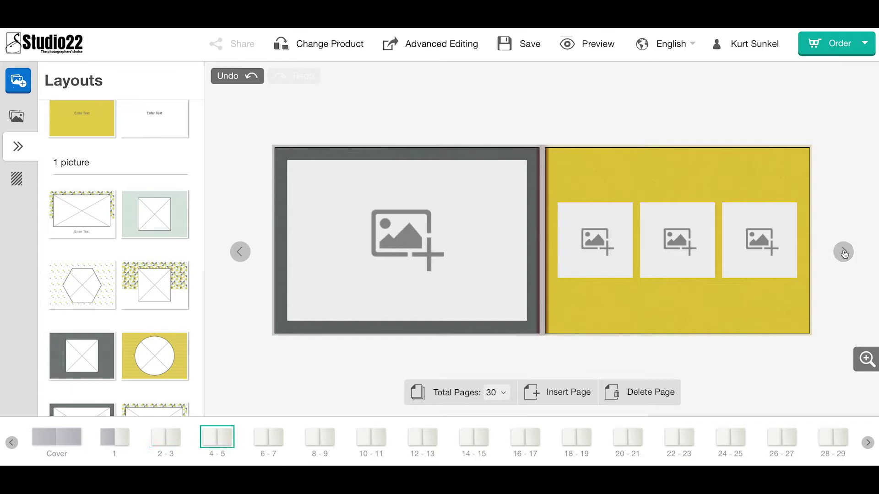
click(843, 252)
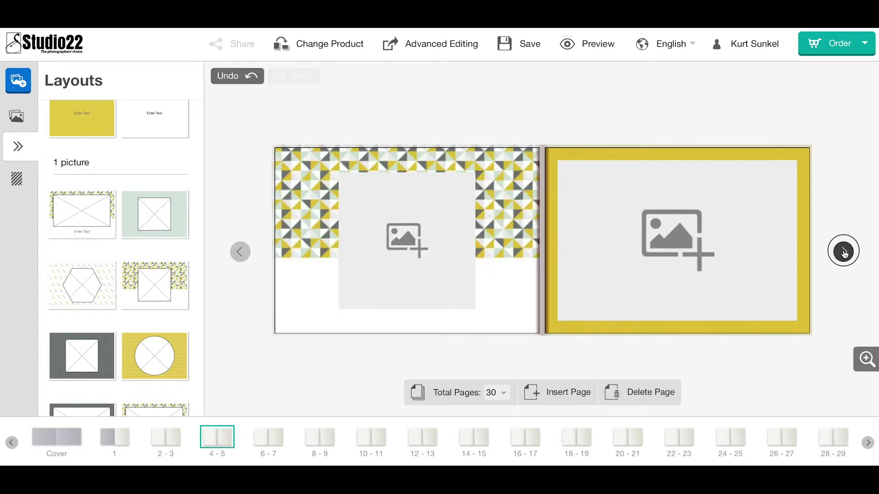
click(844, 252)
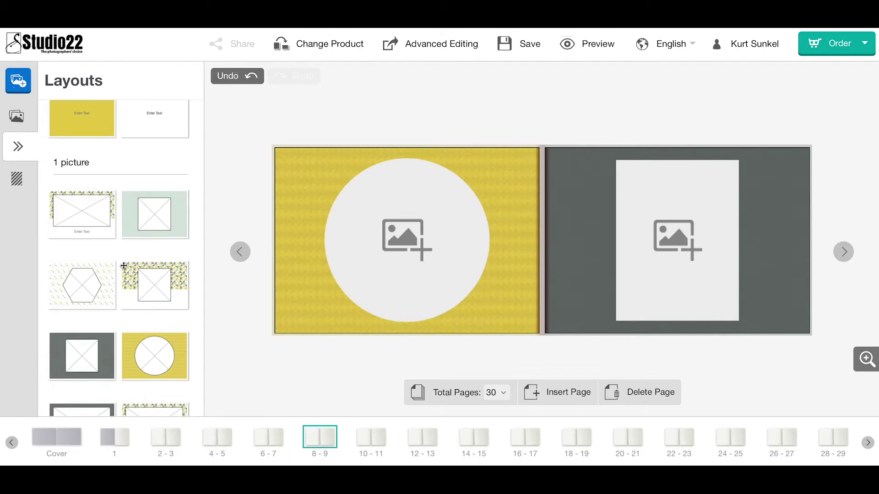
Try the hexagon picture layout on the left page of spread 8-9
scroll(115, 239, down, 2)
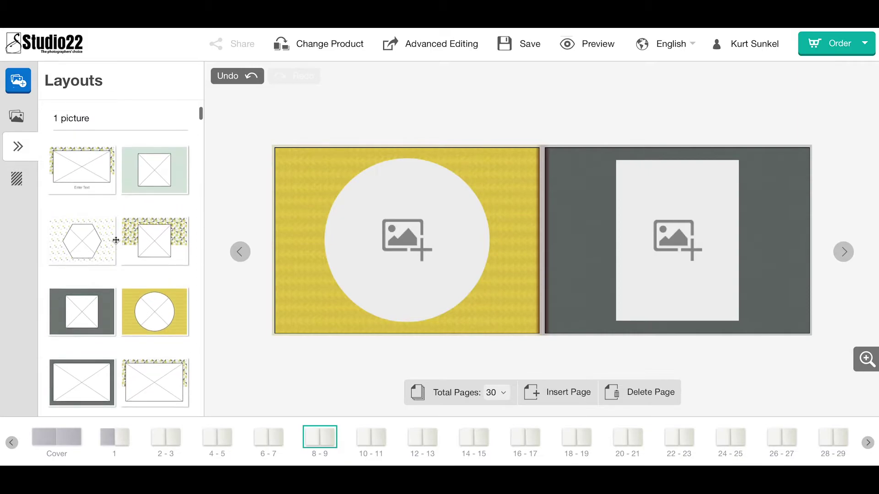
drag(152, 242, 359, 251)
click(113, 249)
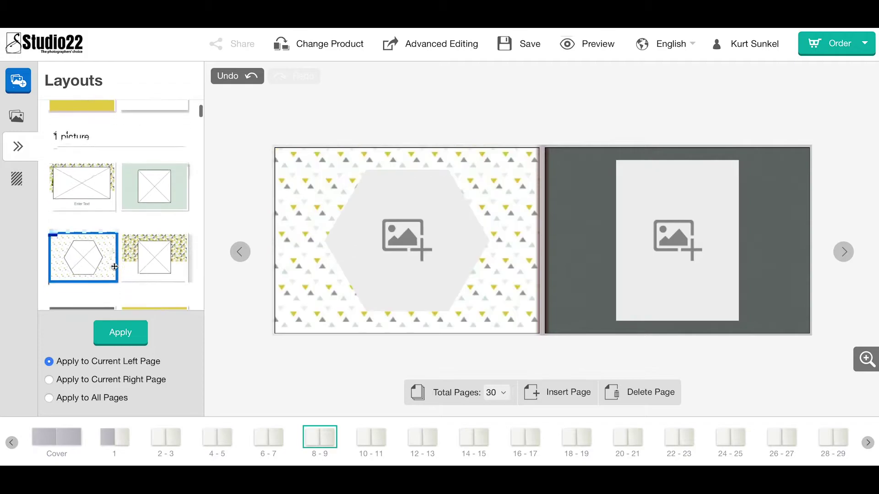
Apply a four-picture geometric-pattern layout to the left page instead
scroll(115, 267, down, 10)
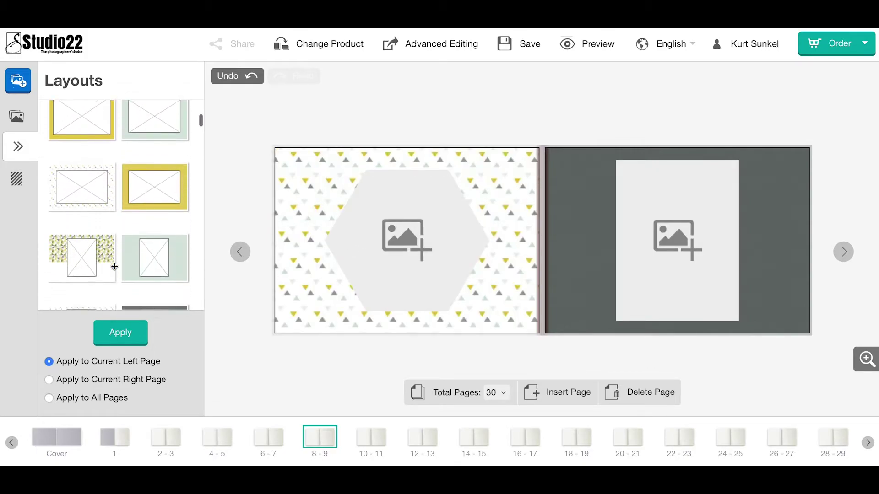
scroll(115, 266, down, 10)
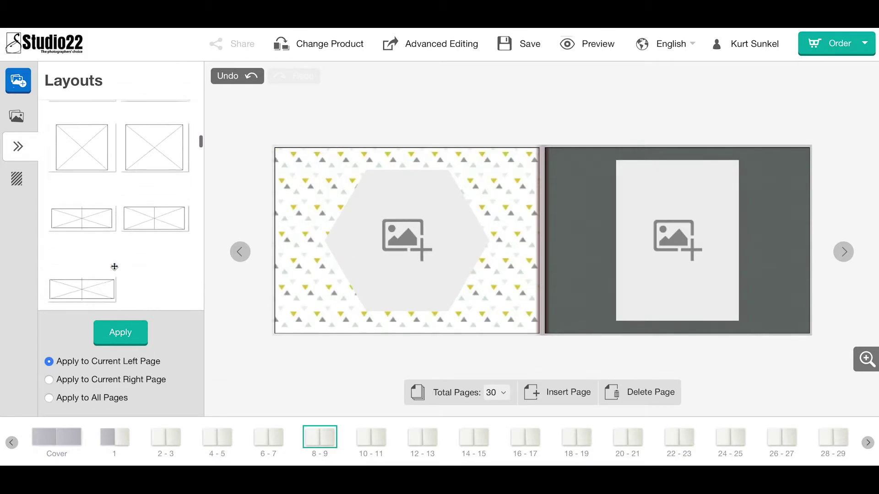
scroll(114, 267, down, 10)
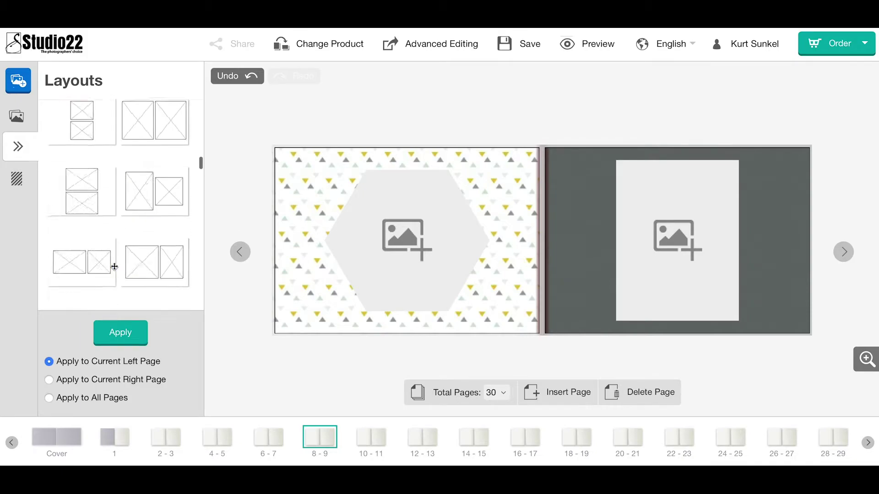
scroll(115, 267, down, 10)
drag(155, 263, 416, 239)
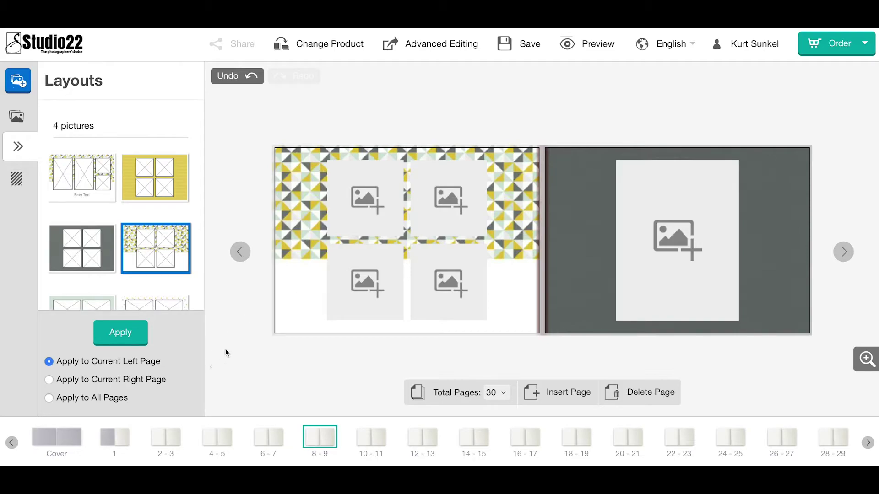
Place the Disneyland Park entrance photo in the front cover's picture frame
click(16, 118)
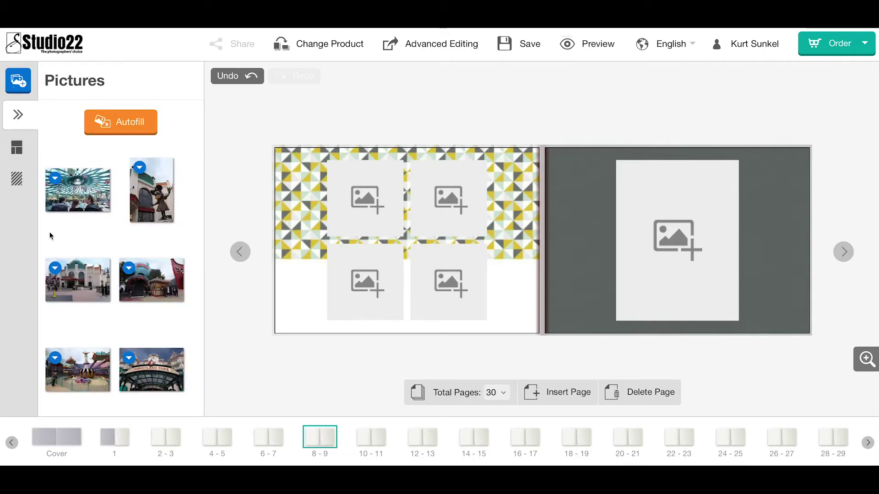
click(59, 441)
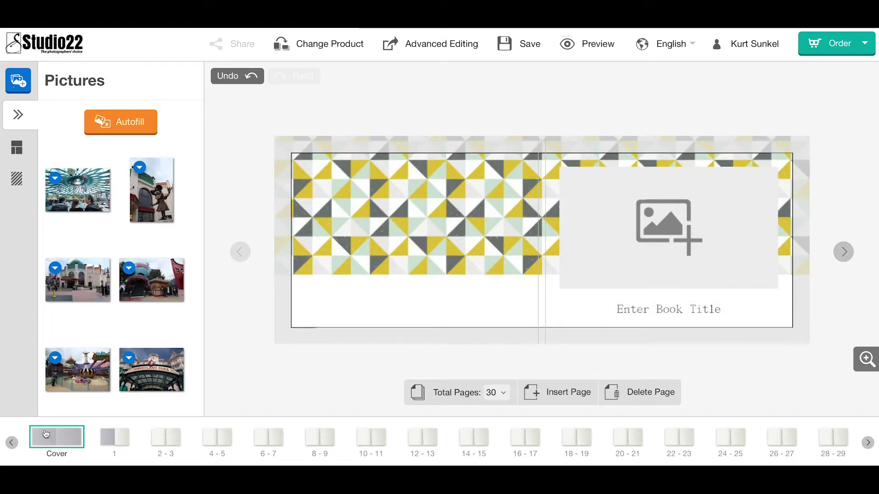
scroll(128, 312, down, 3)
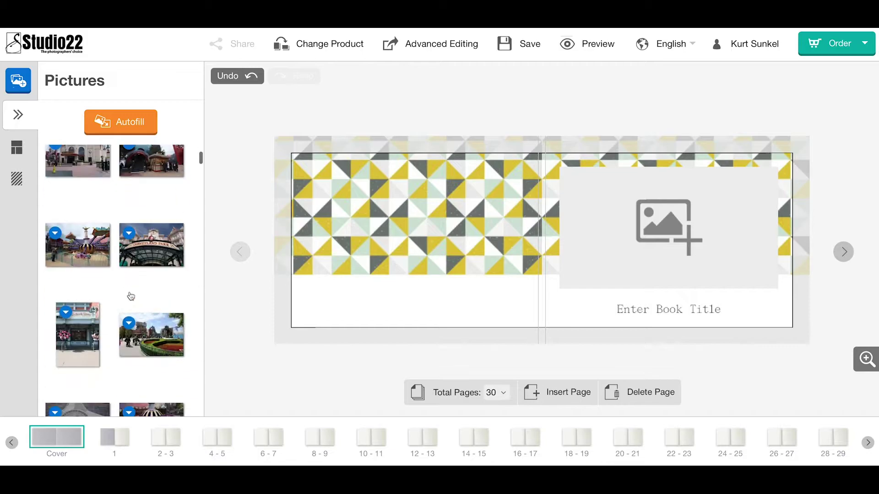
drag(152, 229, 654, 220)
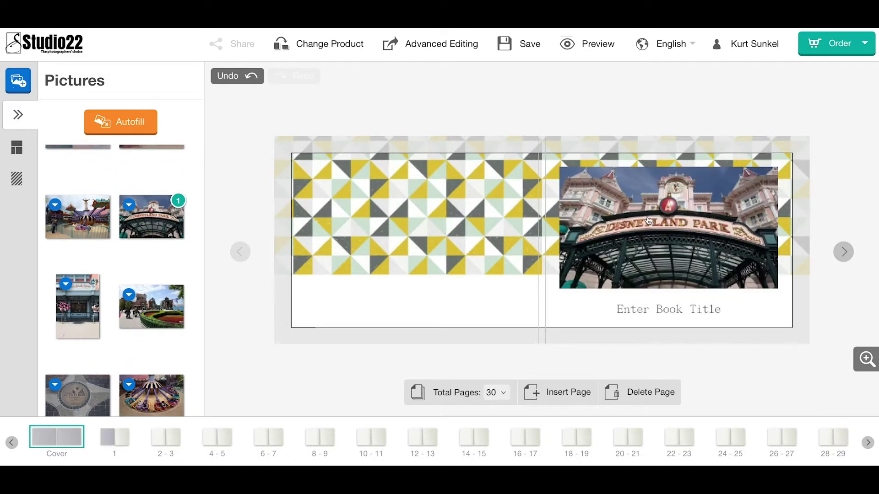
Enter 'Holiday' as the cover title and set its font to CMU Sans Serif
click(662, 309)
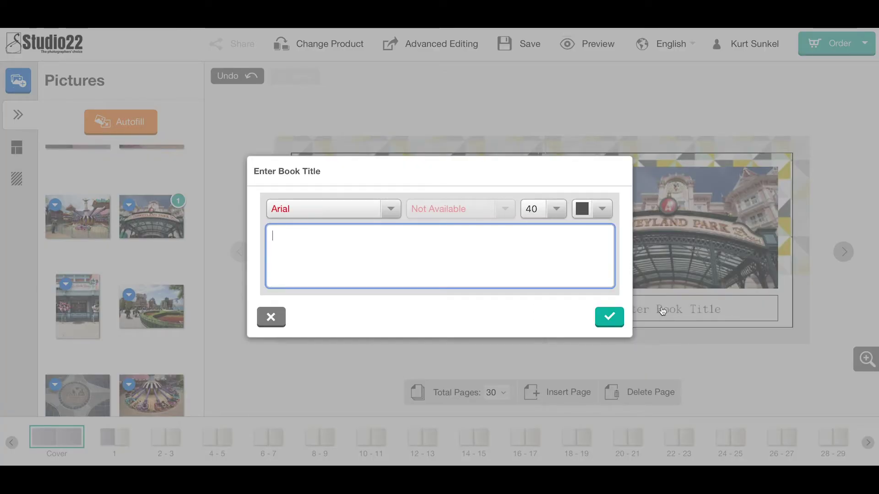
text(Holida)
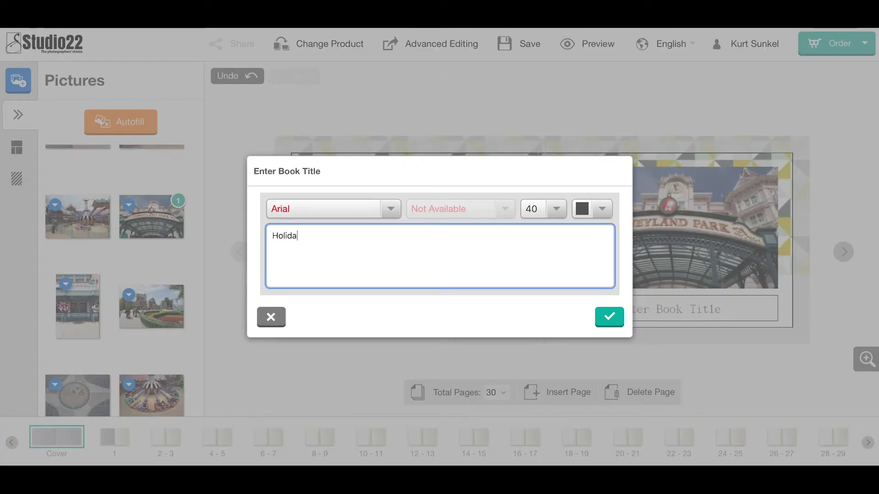
text(y)
click(391, 209)
click(380, 265)
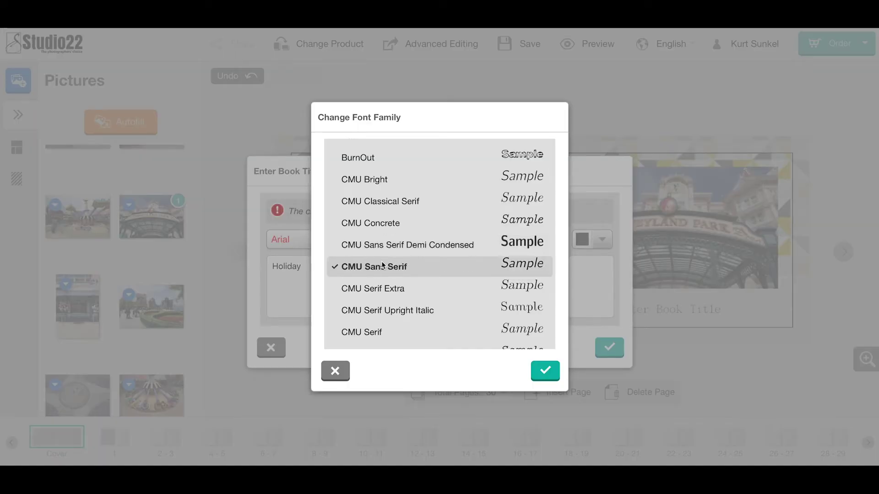
click(541, 371)
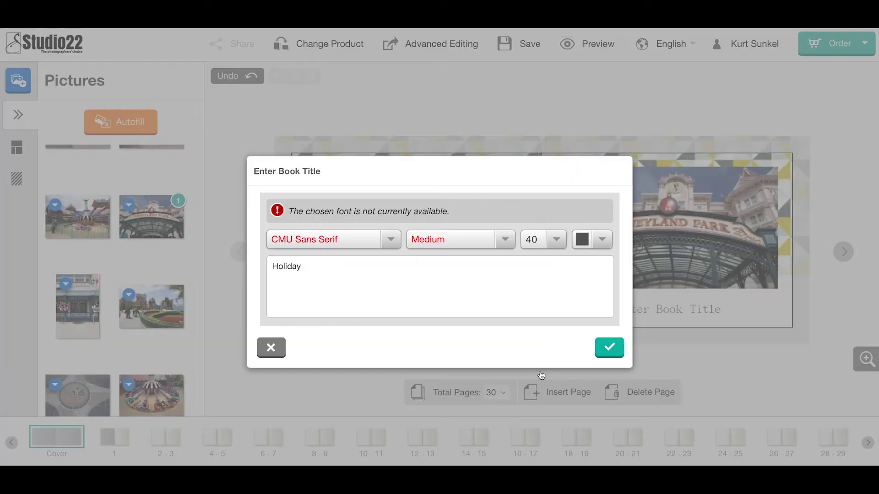
click(609, 355)
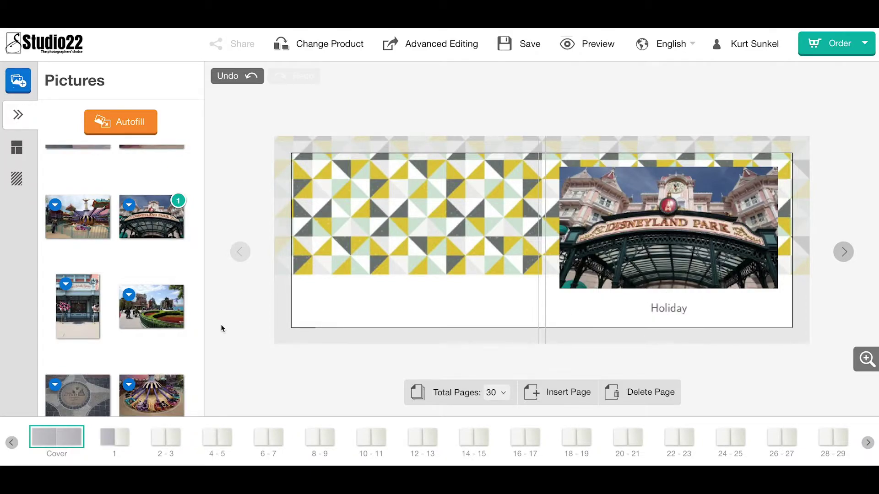
Put the fairground ride photo in page 1's hexagon frame and start Autofill
click(117, 438)
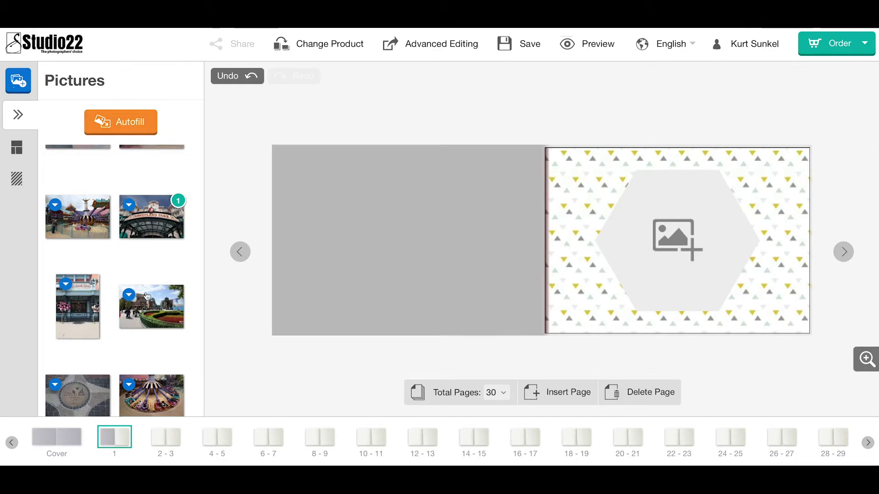
drag(155, 390, 669, 248)
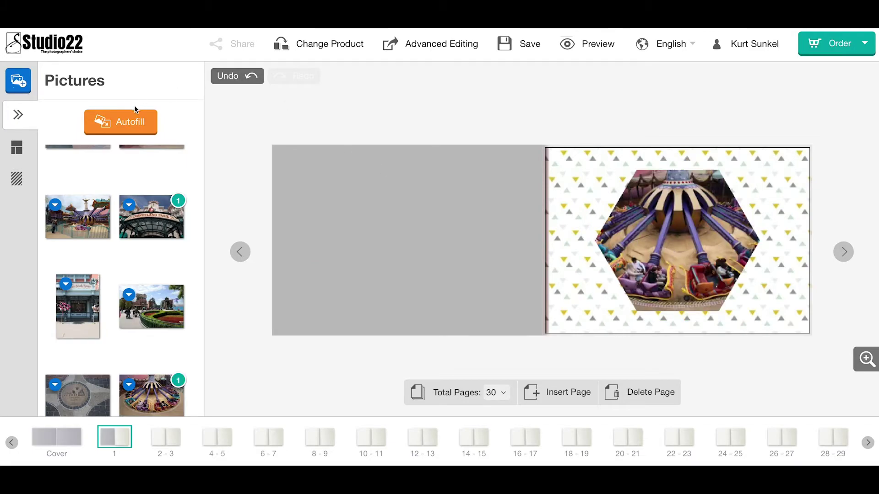
click(134, 122)
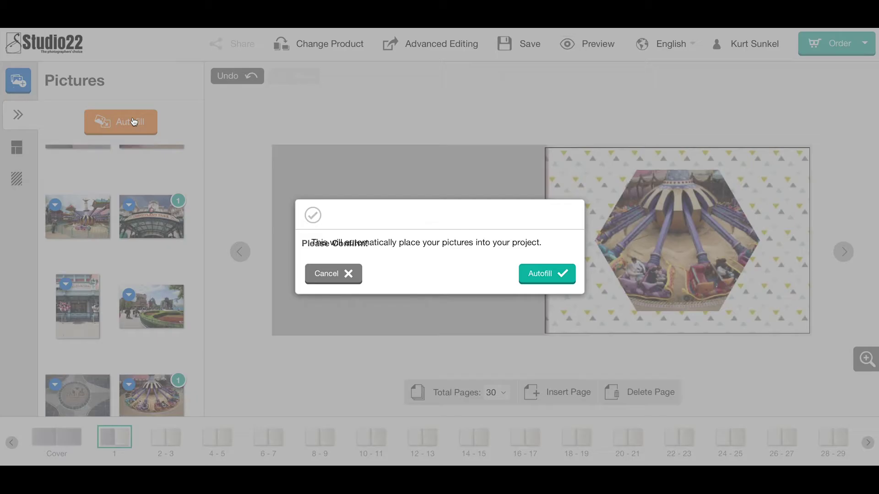
Autofill the book with photos, then recrop the Minnie statue photo to include its feet
click(540, 273)
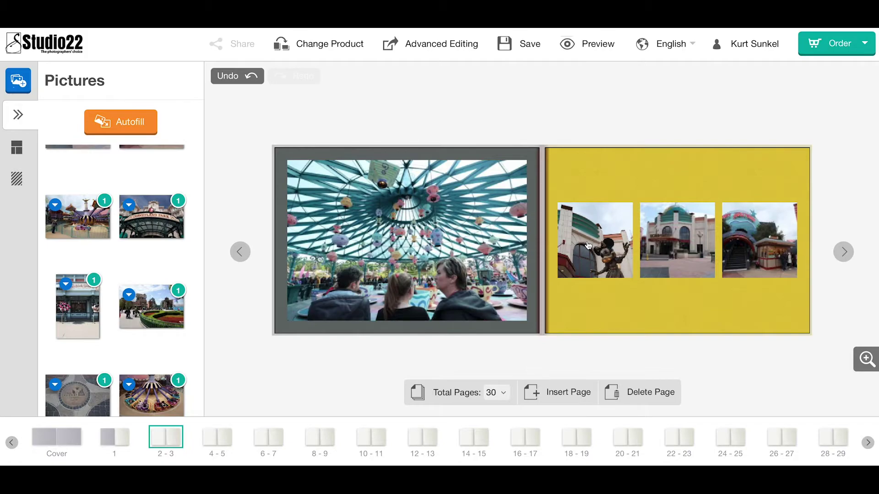
click(590, 245)
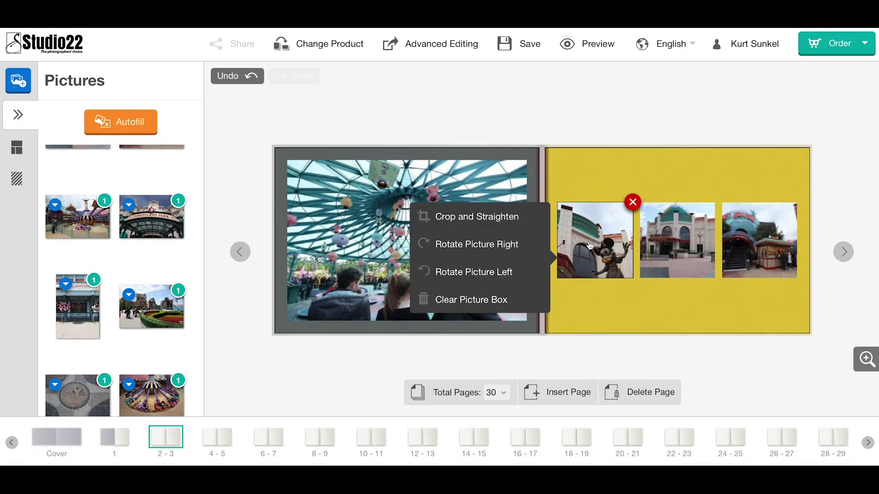
click(463, 218)
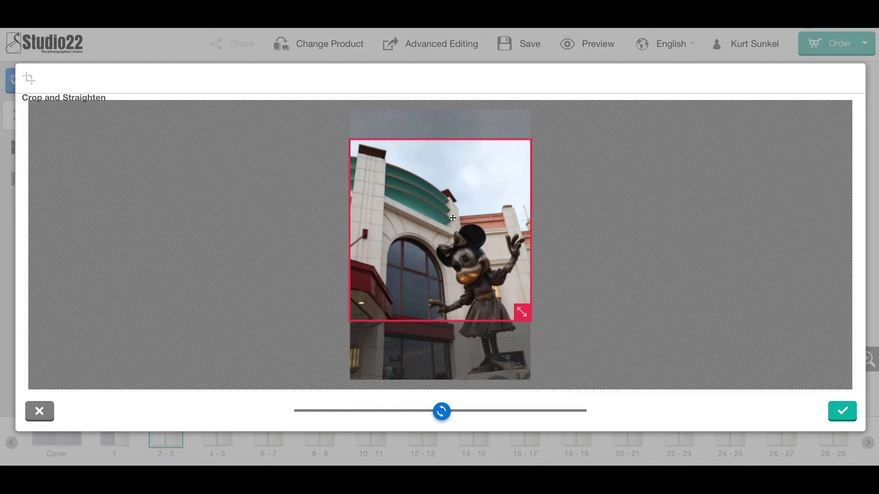
drag(424, 224, 418, 284)
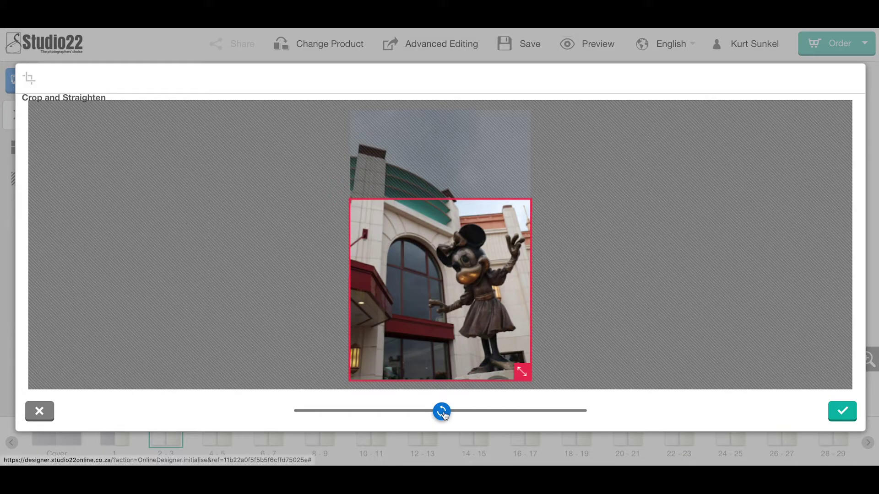
drag(443, 414, 438, 411)
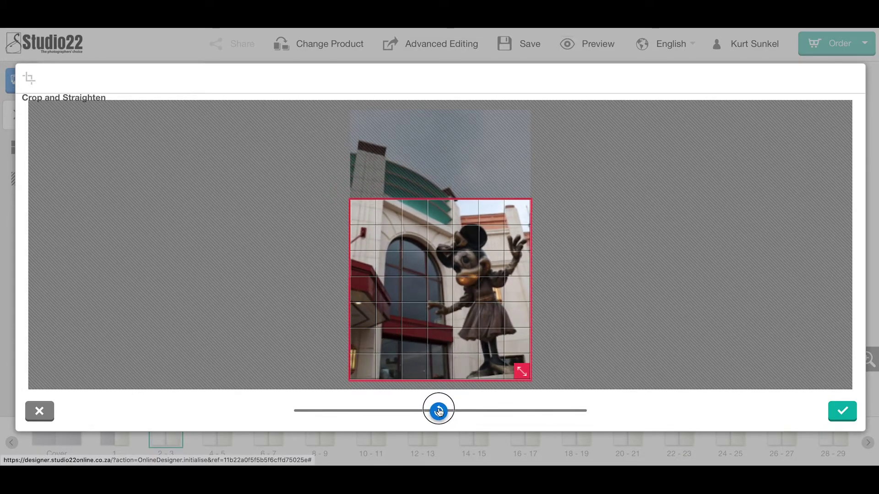
click(841, 411)
Recrop the middle building and restaurant entrance photos on page 3, shifting each frame left
click(690, 259)
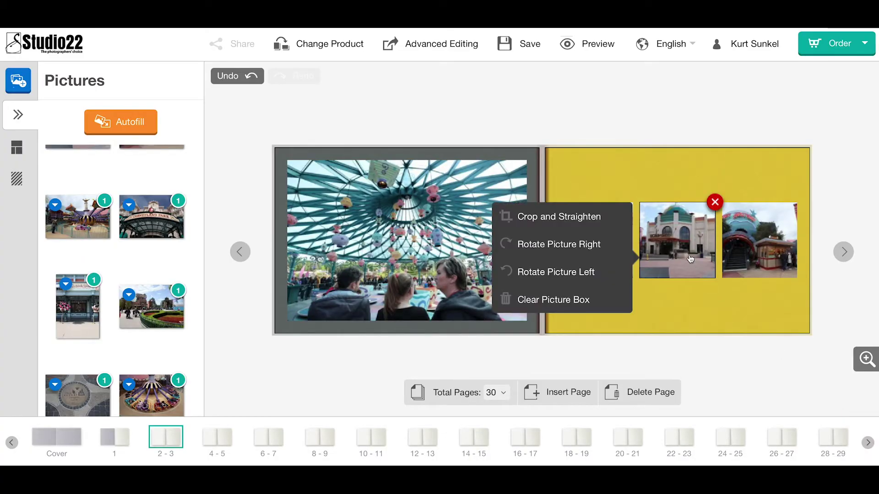
click(536, 218)
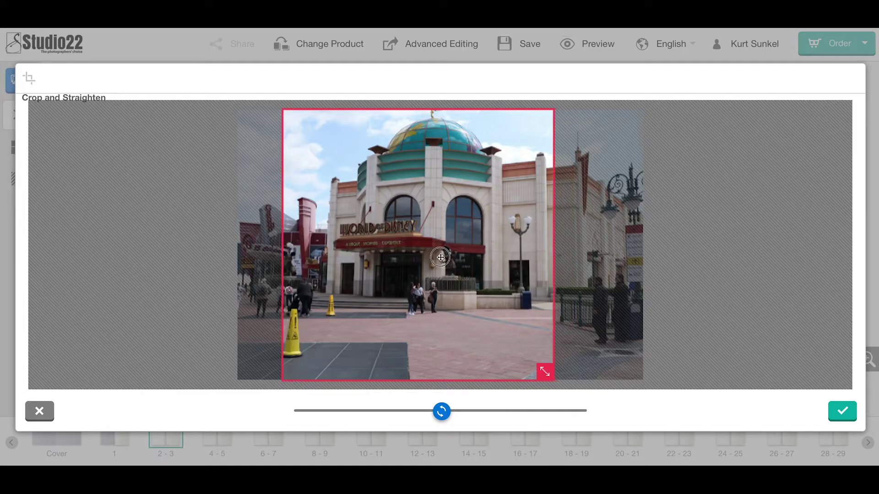
drag(440, 258, 409, 254)
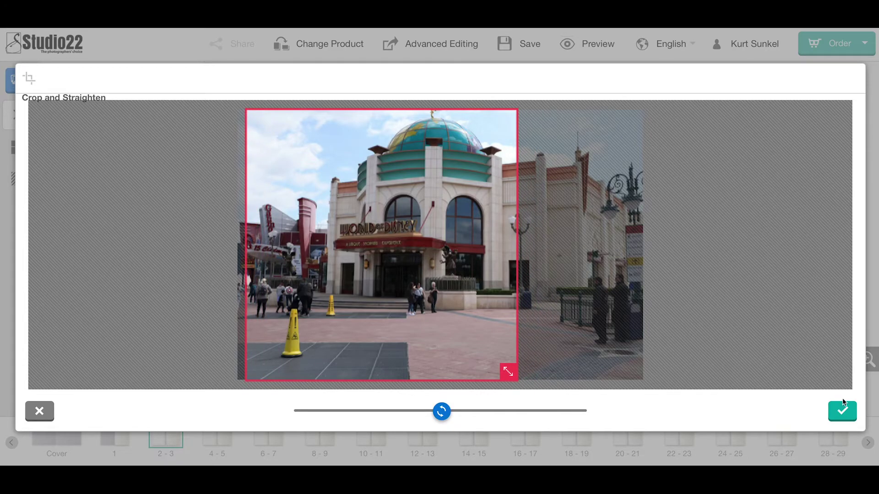
click(842, 410)
click(752, 253)
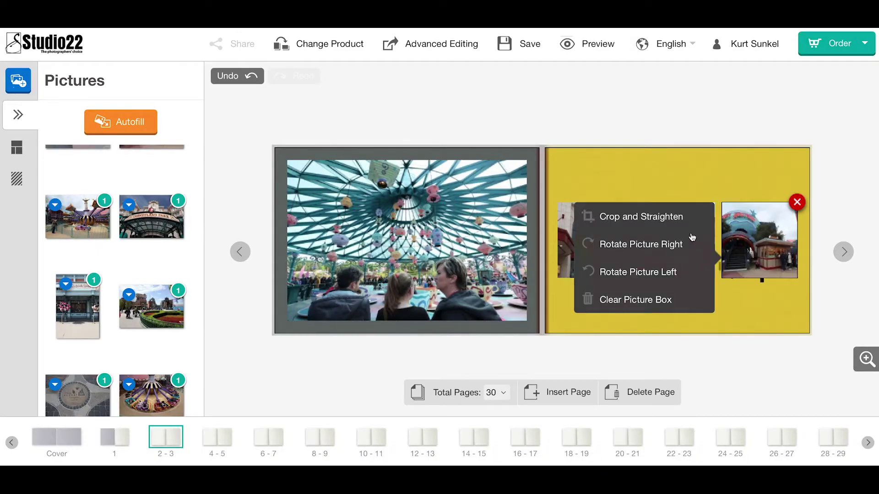
click(663, 221)
drag(432, 277, 373, 279)
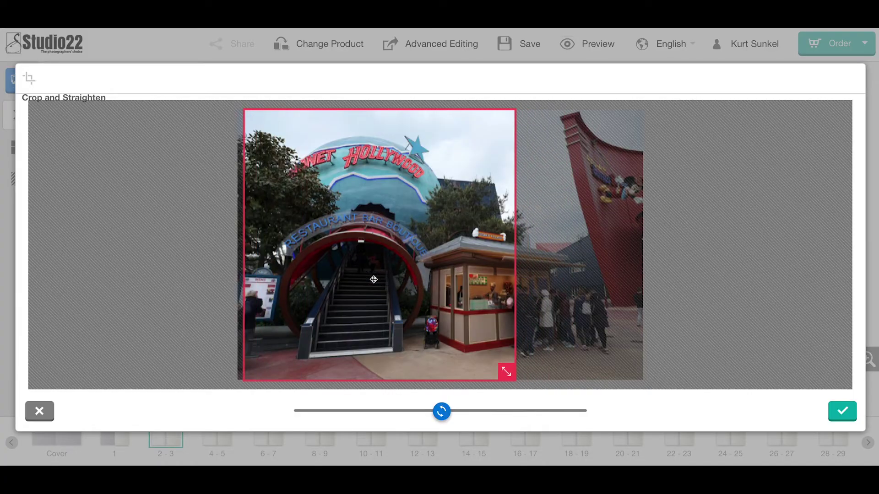
click(841, 410)
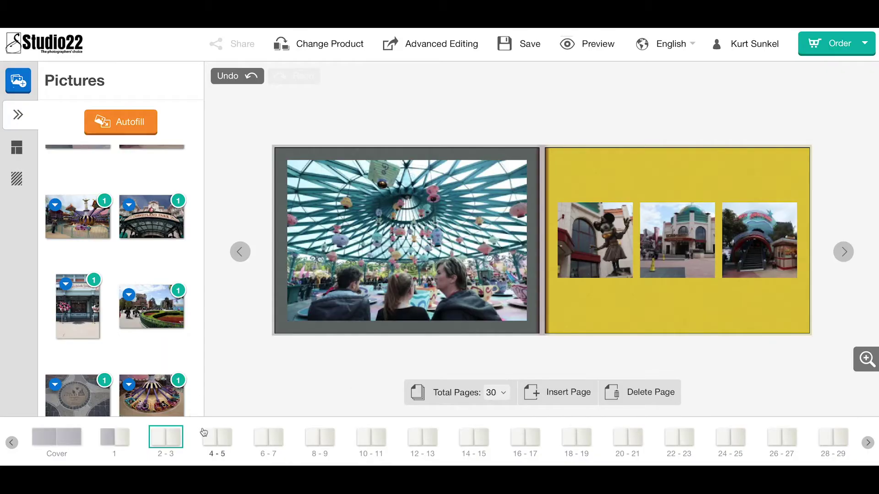
Go to spread 4–5 and enable free Perfectly Clear auto-enhancement in the R599.00 order summary
click(216, 440)
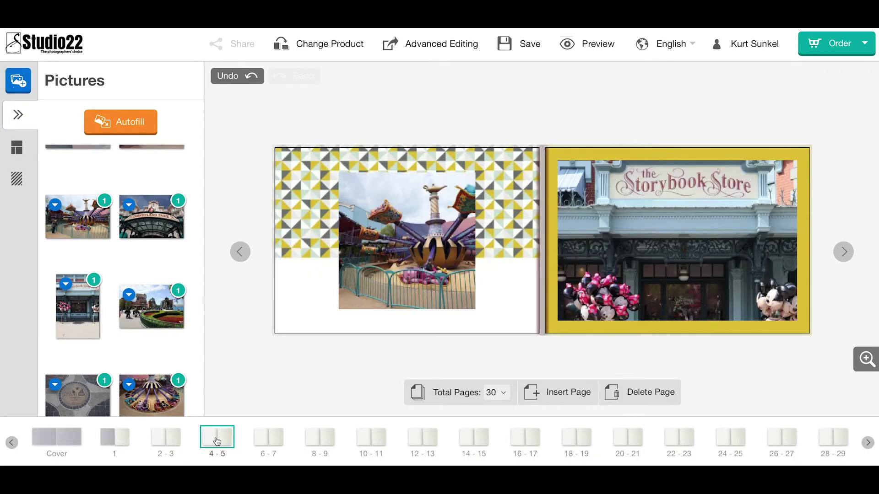
click(843, 251)
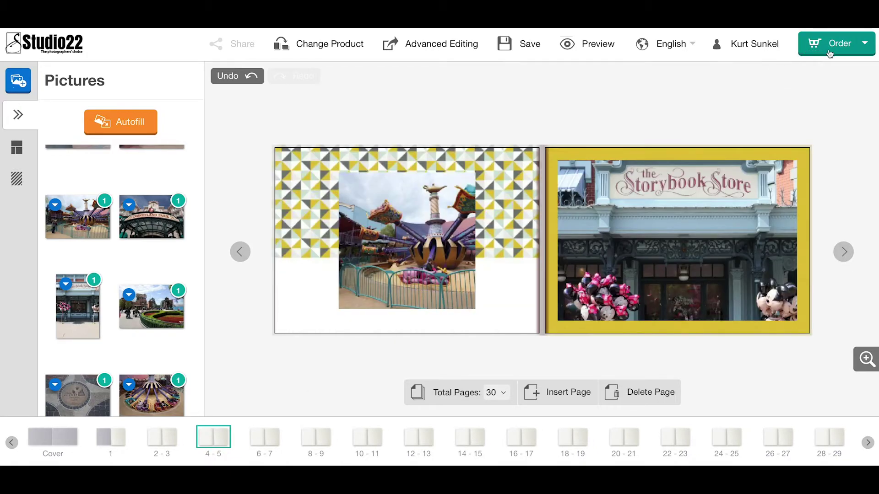
click(844, 49)
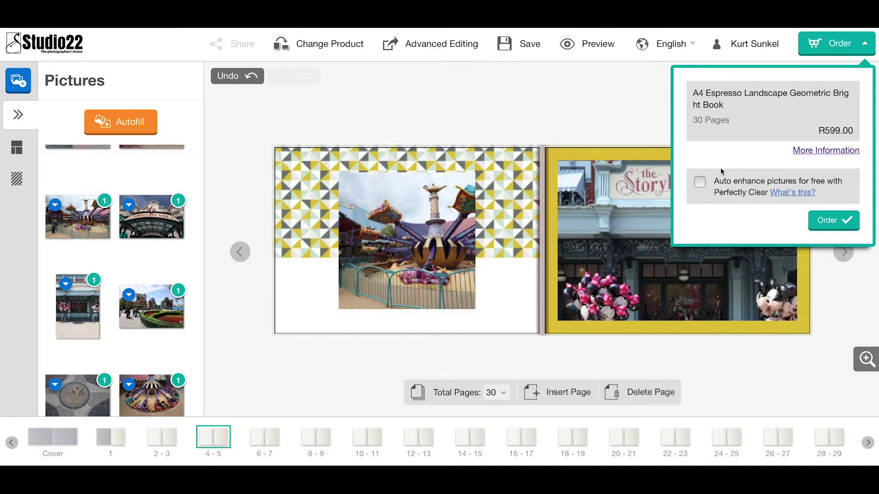
click(700, 183)
click(615, 92)
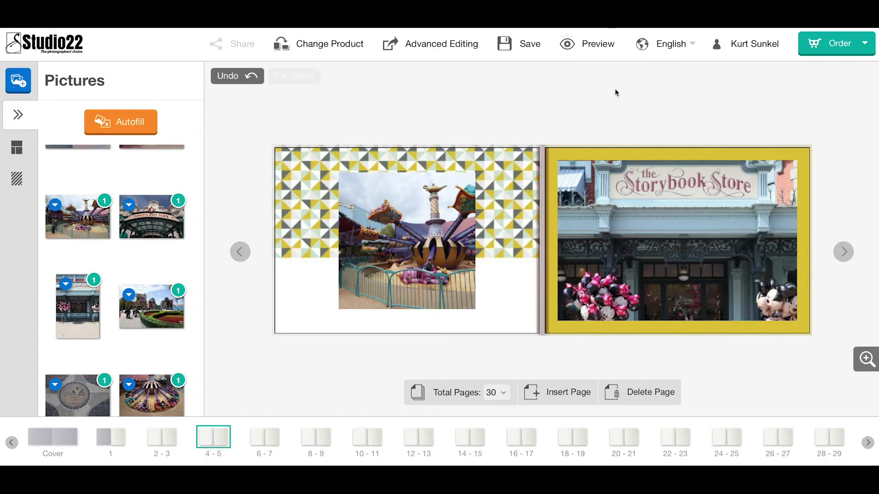
Preview the book forward through spreads 6–7 and 8–9, then resume editing
click(594, 49)
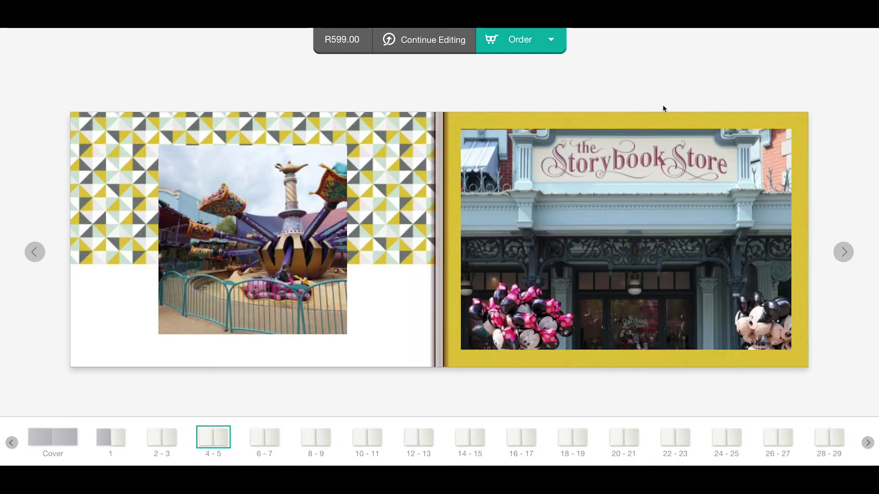
click(834, 253)
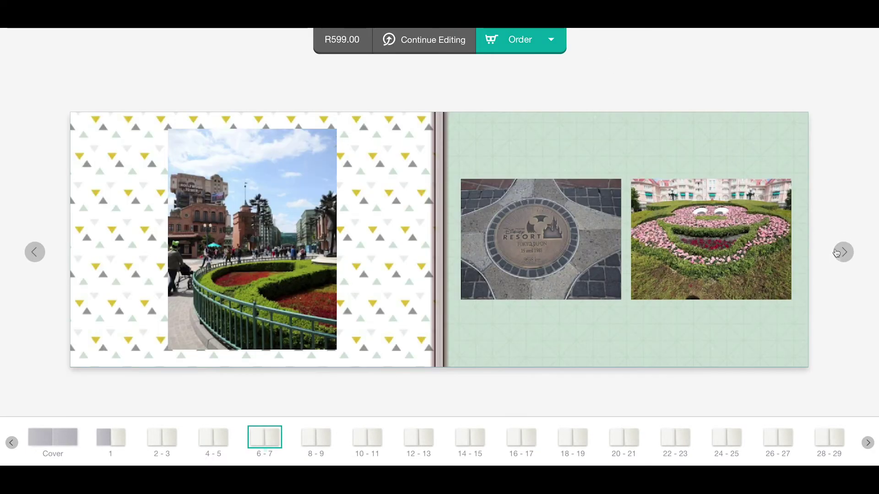
click(834, 253)
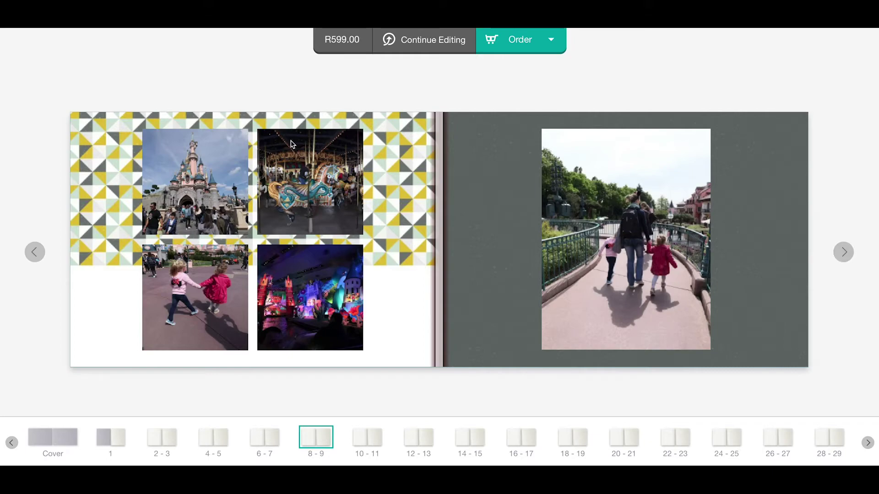
click(408, 47)
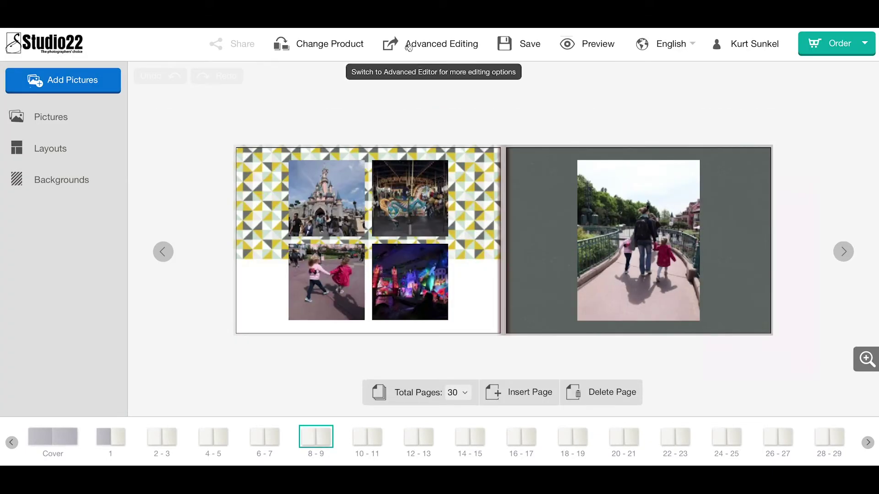
Change the product to the A5 Espresso Landscape Geometric Bright Book after checking its details
click(321, 45)
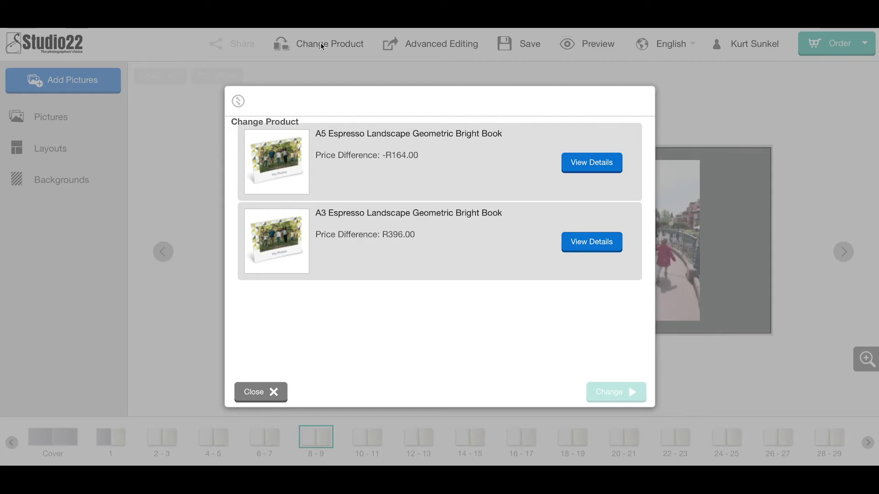
click(448, 179)
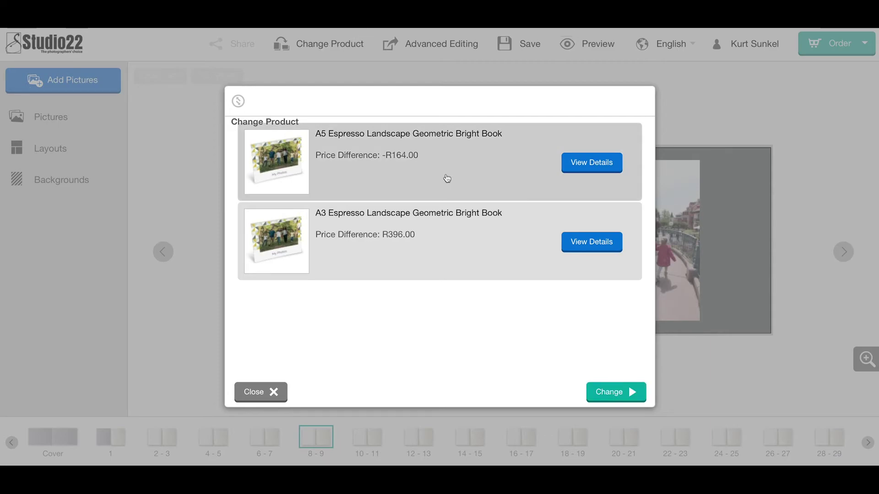
click(576, 163)
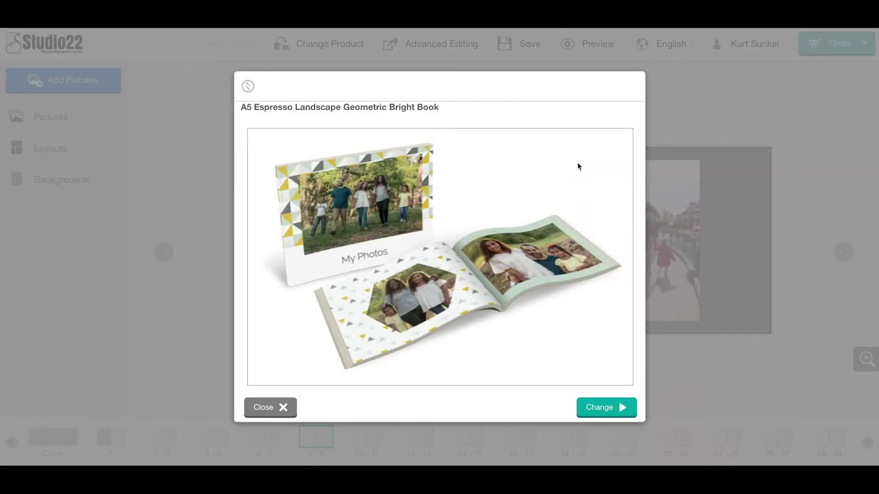
click(606, 407)
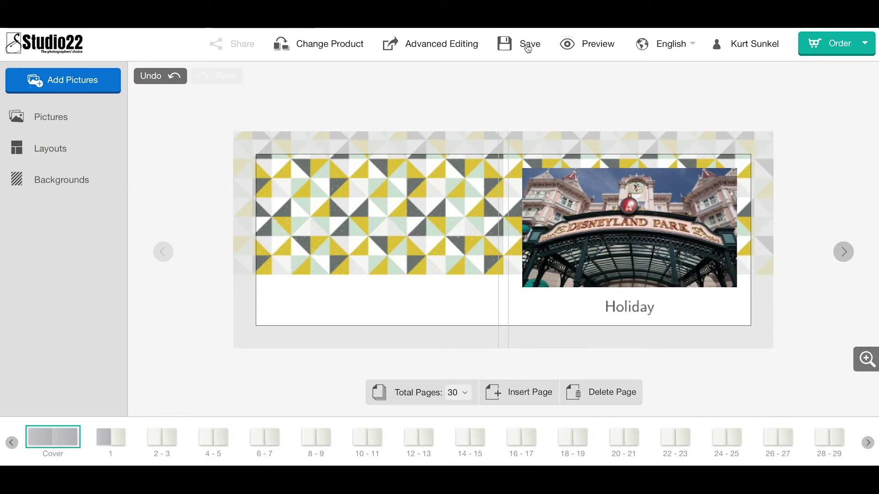
Save the project under the name 'Quick Tour'
click(528, 49)
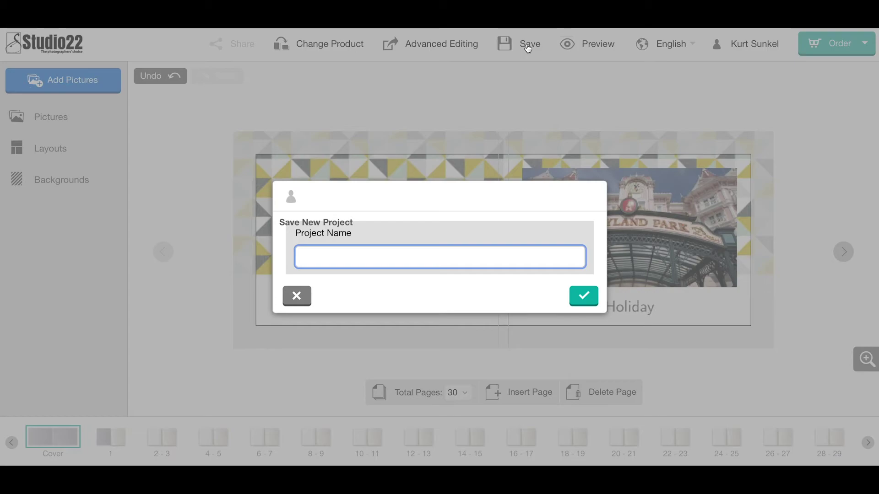
text(Quick Tour)
click(583, 297)
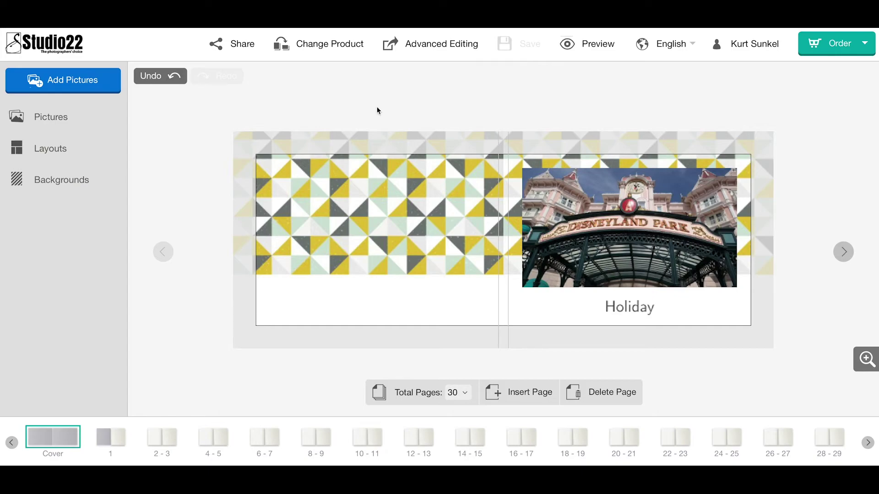
click(236, 44)
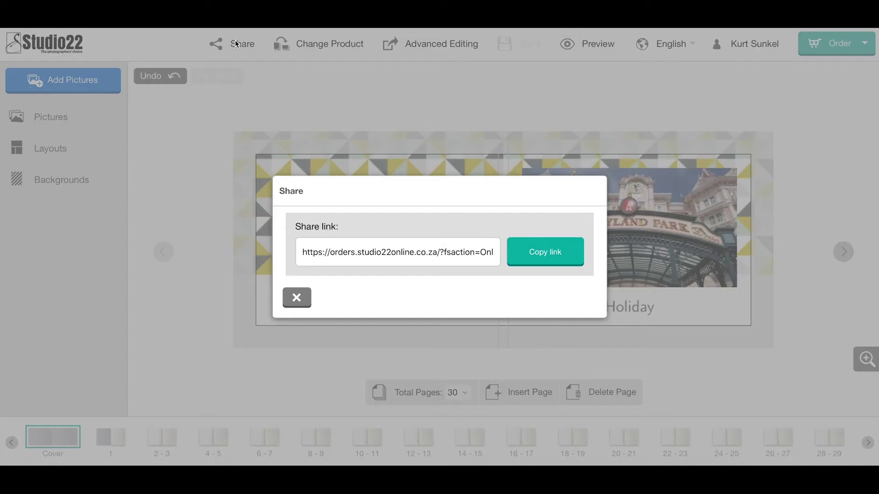
click(549, 261)
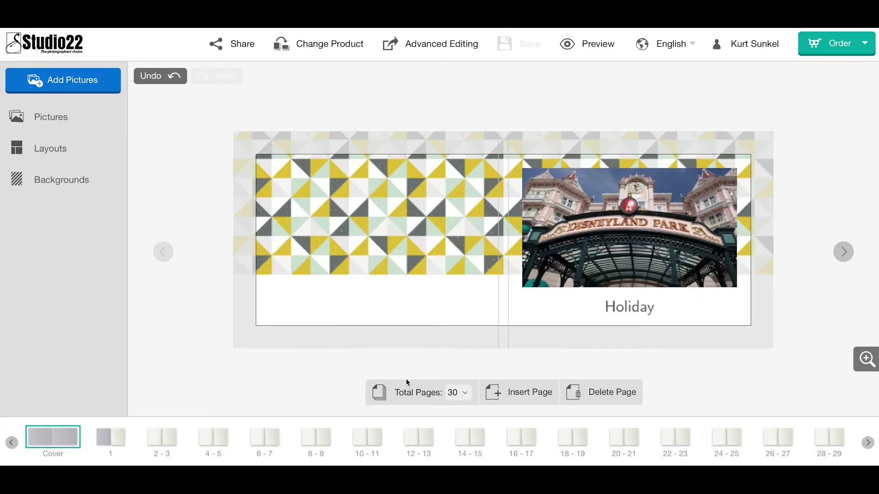
Set the total page count to 32, adding 2 pages at the end
click(465, 396)
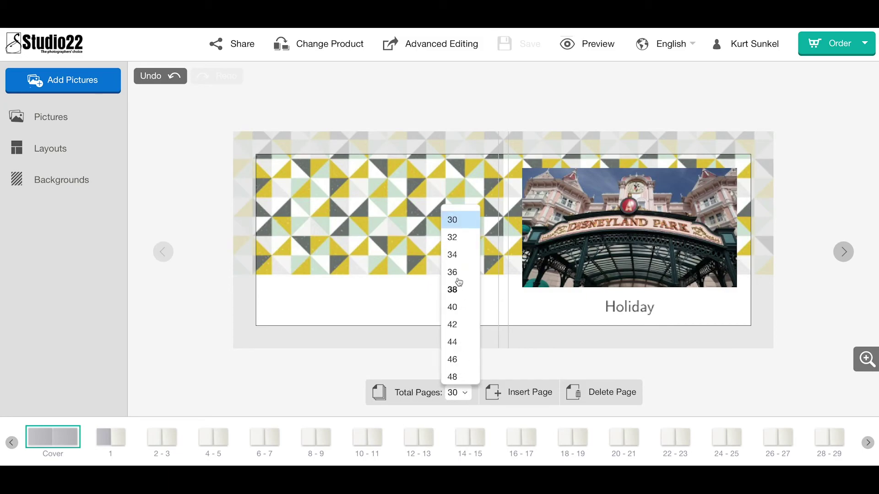
scroll(459, 287, down, 10)
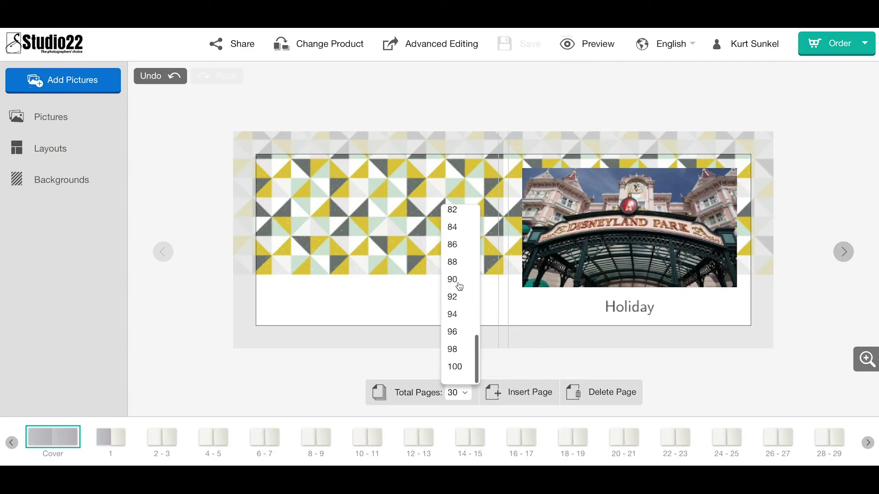
scroll(459, 287, up, 10)
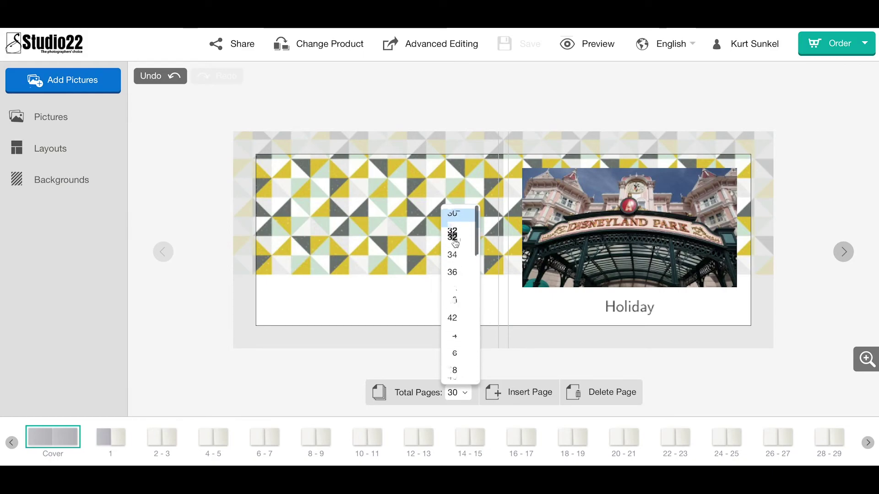
click(454, 239)
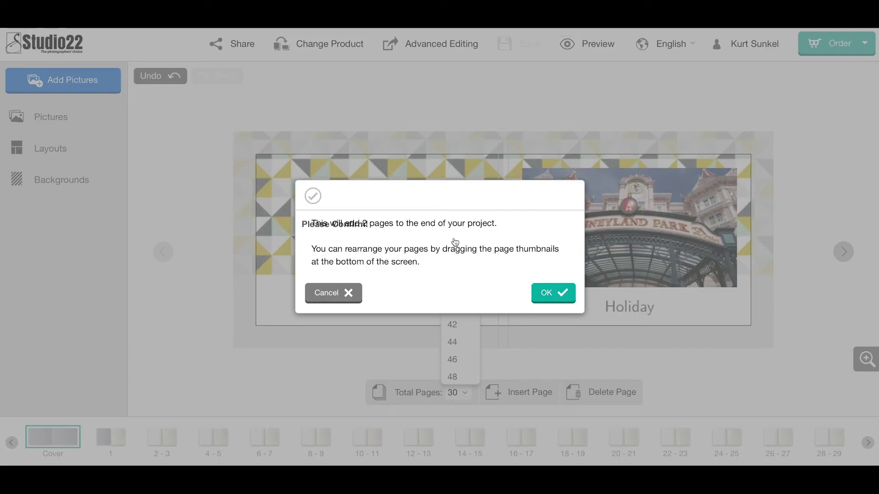
click(545, 294)
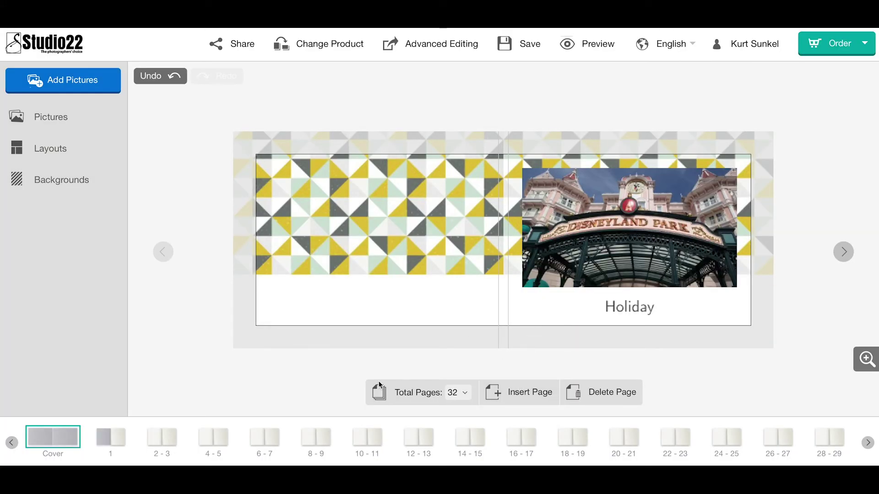
Insert a new blank spread before pages 16–17
click(518, 438)
click(519, 392)
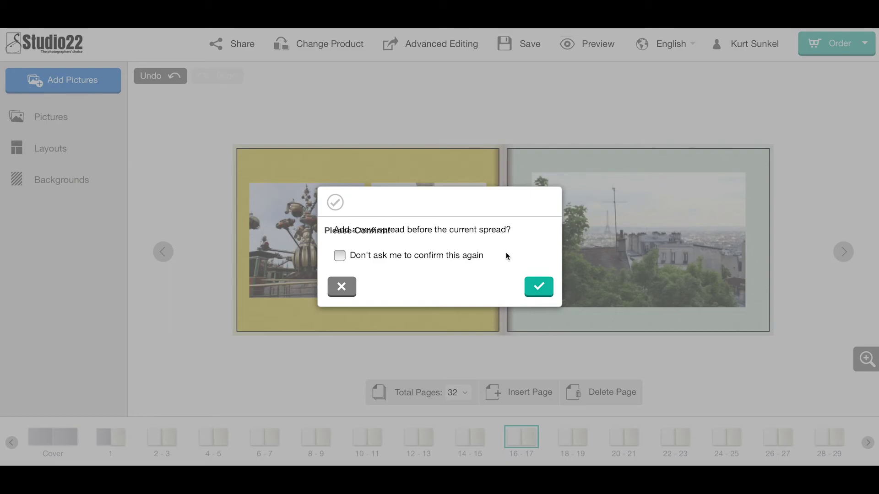
click(538, 291)
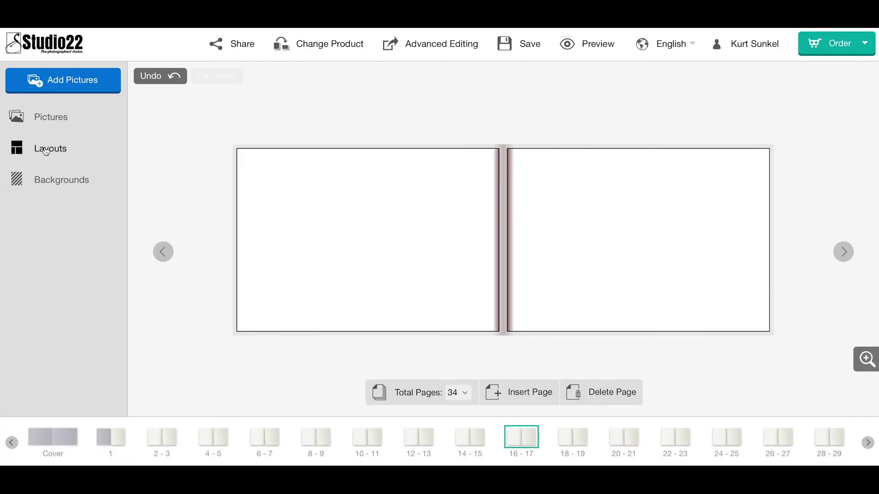
Apply the yellow-triangle 2x2 layout to the left page and the grey 2x2 layout to the right
click(48, 149)
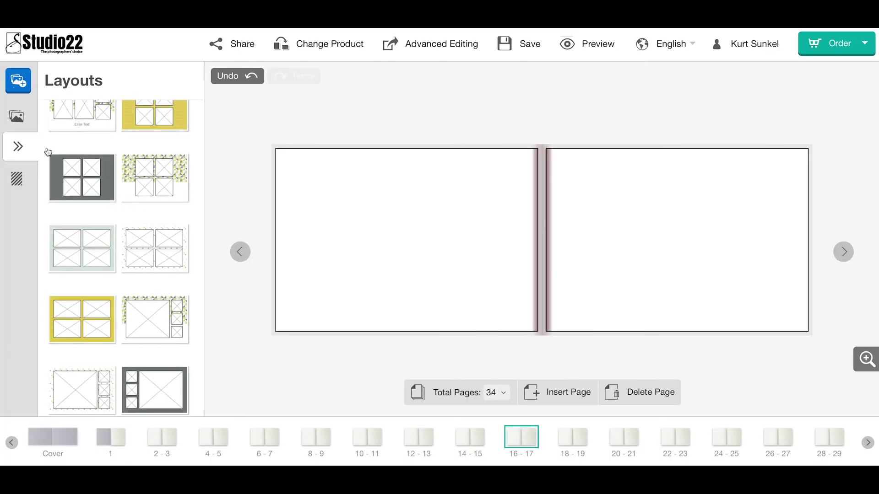
drag(141, 185, 393, 248)
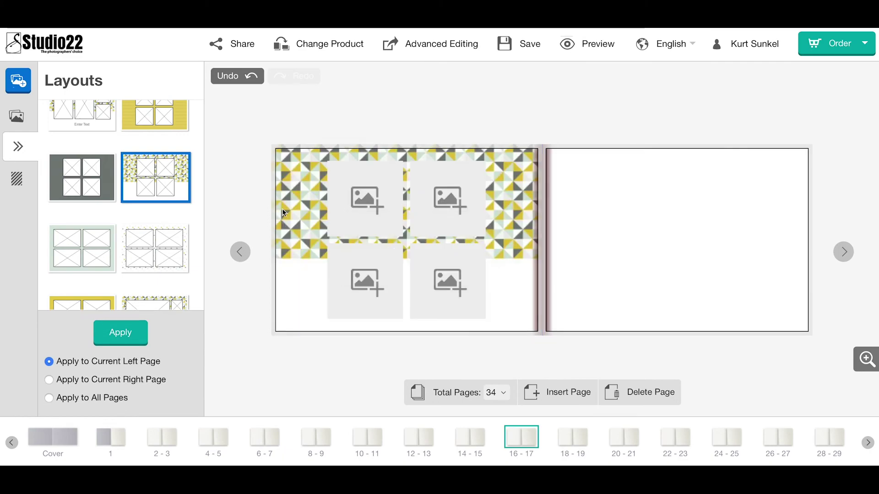
drag(110, 190, 664, 215)
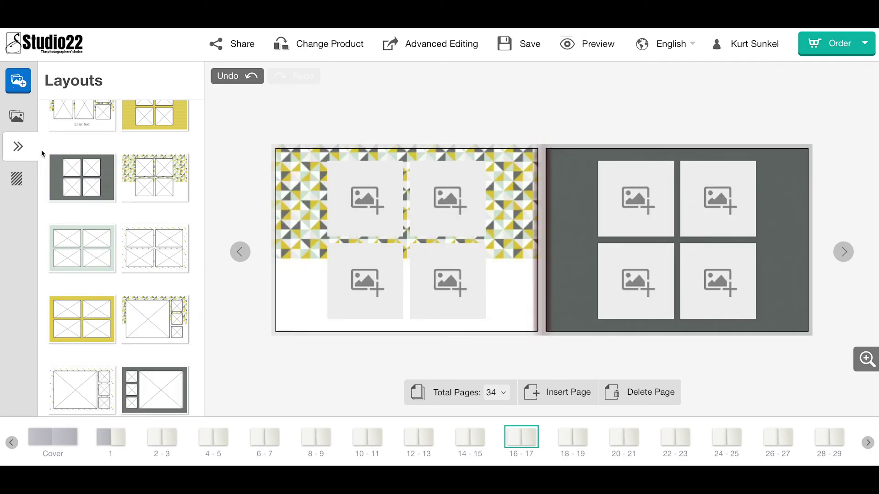
Autofill the empty photo frames with the uploaded pictures
click(17, 116)
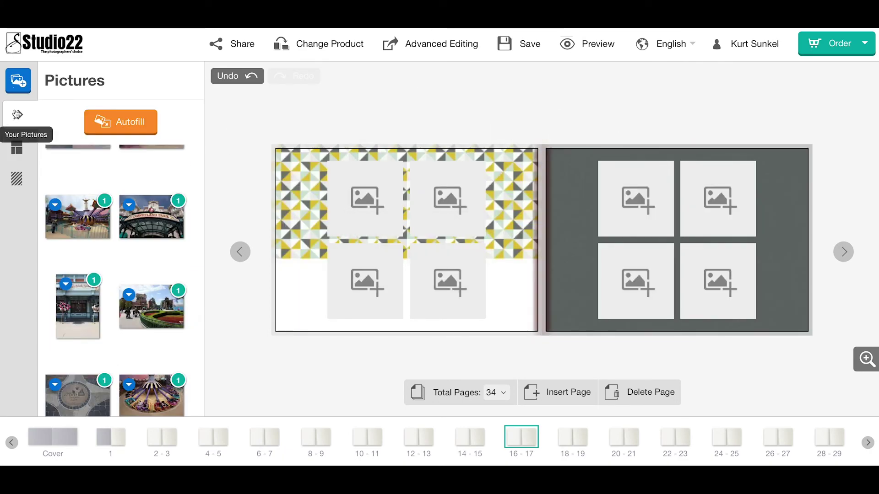
click(127, 124)
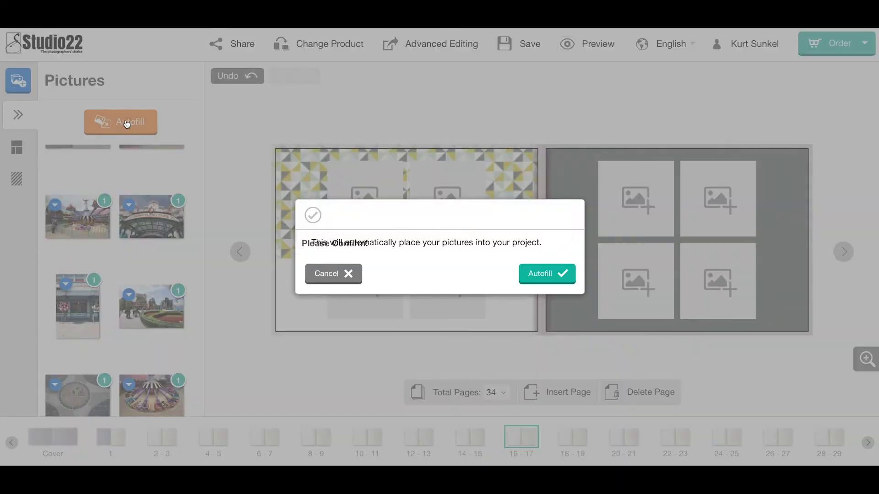
click(533, 274)
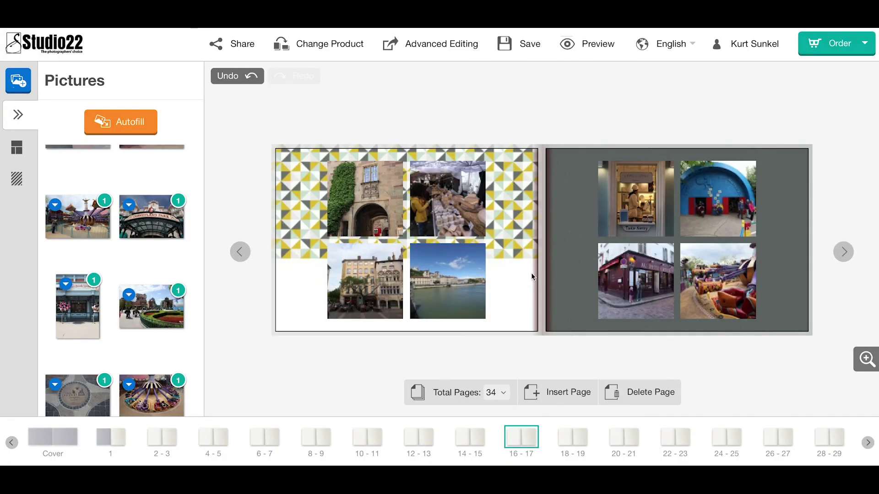
Add Quick Tour to the cart and switch its cover to Gloss Finish, totalling R467.00
click(859, 47)
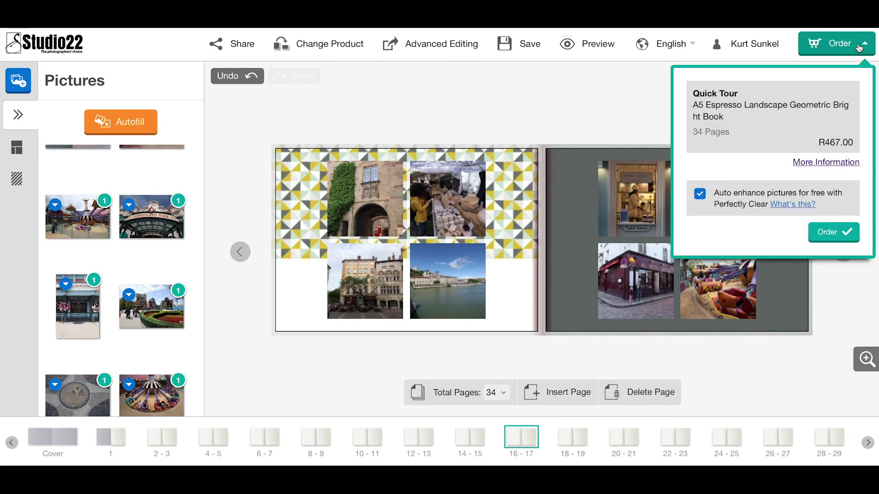
click(827, 234)
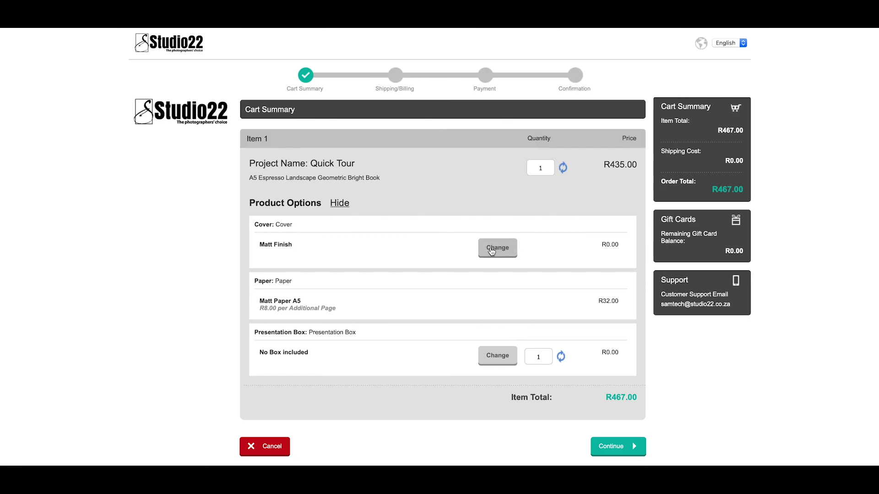
click(491, 251)
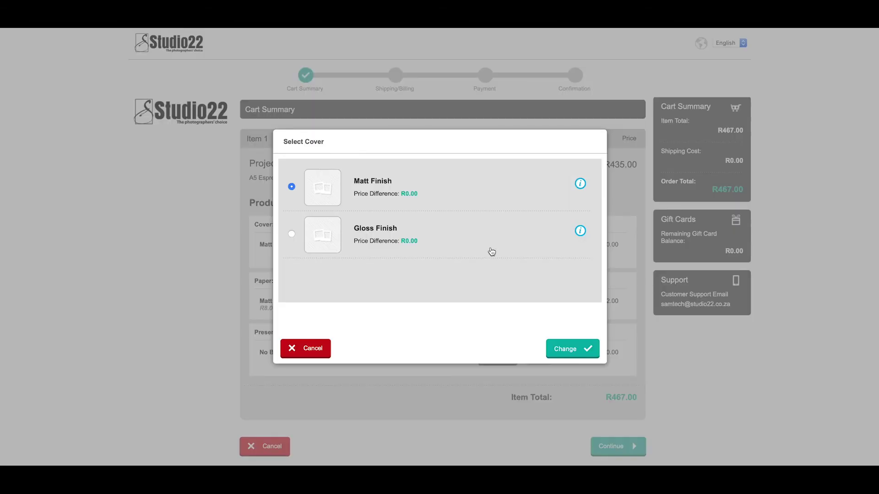
click(435, 237)
click(565, 348)
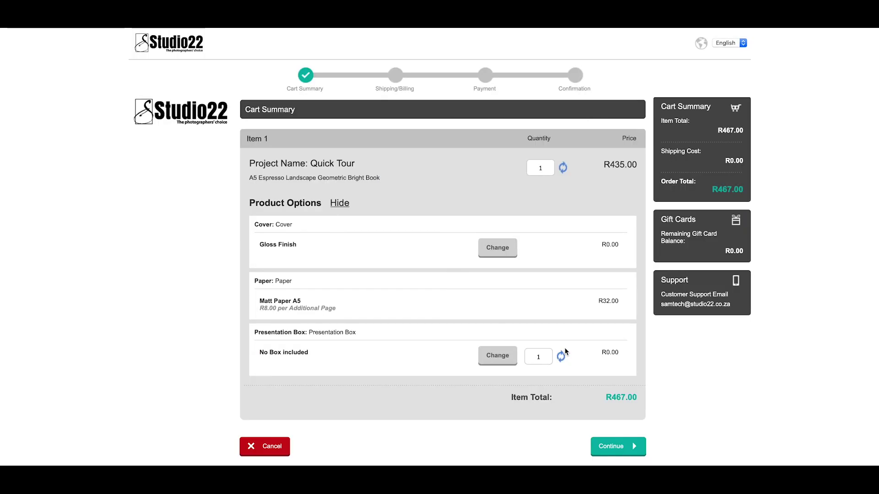